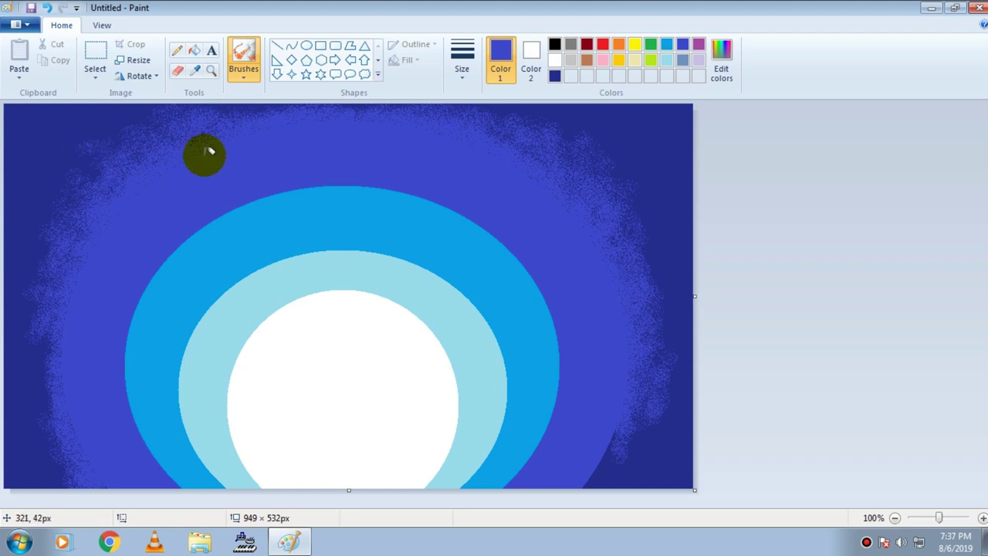
- Airbrush turquoise around the edge of the bright blue ring and light turquoise around the edge of the pale ring to soften both borders
click(666, 44)
mouse_move(179, 239)
mouse_down()
mouse_move(264, 203)
mouse_move(227, 206)
mouse_move(274, 193)
mouse_move(172, 240)
mouse_move(256, 185)
mouse_move(229, 159)
mouse_move(137, 309)
mouse_move(143, 274)
mouse_move(135, 329)
mouse_move(186, 247)
mouse_move(121, 381)
mouse_move(141, 448)
mouse_move(111, 337)
mouse_move(173, 239)
mouse_move(108, 319)
mouse_move(110, 430)
mouse_move(126, 413)
mouse_move(110, 281)
mouse_move(216, 159)
mouse_move(124, 274)
mouse_move(122, 404)
mouse_move(228, 195)
mouse_move(316, 180)
mouse_move(448, 195)
mouse_move(353, 159)
mouse_move(382, 163)
mouse_move(249, 194)
mouse_move(461, 187)
mouse_move(441, 193)
mouse_move(311, 176)
mouse_move(523, 241)
mouse_move(539, 266)
mouse_move(511, 247)
mouse_move(540, 293)
mouse_move(555, 383)
mouse_move(562, 379)
mouse_move(540, 443)
mouse_move(558, 316)
mouse_move(563, 408)
mouse_move(558, 337)
mouse_move(480, 214)
mouse_move(522, 225)
mouse_move(571, 384)
mouse_move(562, 267)
mouse_move(539, 272)
mouse_move(574, 342)
mouse_move(561, 449)
mouse_move(574, 236)
mouse_move(316, 153)
mouse_move(487, 205)
mouse_move(442, 184)
mouse_move(511, 221)
mouse_move(185, 236)
mouse_move(117, 396)
mouse_up()
click(666, 60)
mouse_move(263, 280)
mouse_down()
mouse_move(238, 278)
mouse_move(326, 240)
mouse_move(235, 274)
mouse_move(192, 407)
mouse_move(182, 404)
mouse_move(189, 354)
mouse_move(249, 254)
mouse_move(219, 285)
mouse_move(326, 242)
mouse_move(415, 244)
mouse_move(441, 260)
mouse_move(192, 320)
mouse_move(193, 354)
mouse_move(458, 267)
mouse_move(497, 300)
mouse_move(489, 324)
mouse_move(510, 424)
mouse_move(450, 268)
mouse_move(343, 223)
mouse_move(378, 180)
mouse_move(283, 216)
mouse_move(183, 294)
mouse_move(188, 382)
mouse_move(368, 225)
mouse_move(185, 375)
mouse_move(190, 434)
mouse_move(174, 402)
mouse_move(281, 235)
mouse_move(485, 252)
mouse_move(511, 335)
mouse_move(494, 456)
mouse_move(518, 407)
mouse_move(512, 316)
mouse_move(408, 227)
mouse_move(335, 223)
mouse_move(163, 322)
mouse_move(333, 218)
mouse_move(536, 324)
mouse_move(256, 203)
mouse_move(437, 213)
mouse_move(529, 399)
mouse_move(506, 443)
mouse_up()
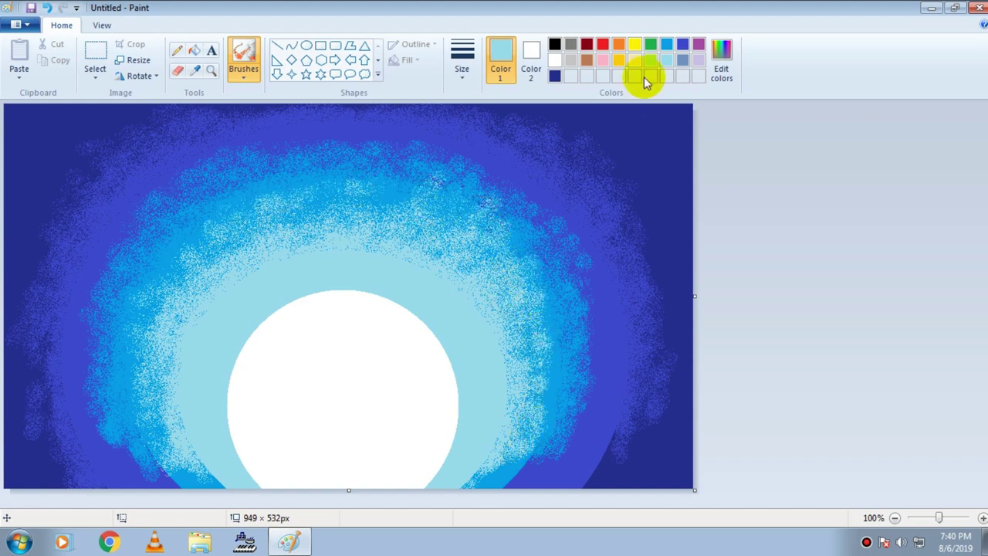
- Airbrush turquoise further out over the indigo ring and indigo over the dark blue outer area to blend the sky
click(666, 44)
mouse_move(356, 138)
mouse_down()
mouse_move(273, 139)
mouse_move(597, 208)
mouse_move(597, 317)
mouse_move(576, 434)
mouse_move(592, 415)
mouse_move(160, 275)
mouse_move(153, 187)
mouse_move(100, 293)
mouse_move(90, 434)
mouse_move(125, 460)
mouse_up()
mouse_move(572, 262)
mouse_down()
mouse_move(606, 315)
mouse_move(586, 440)
mouse_up()
click(682, 44)
mouse_move(587, 179)
mouse_down()
mouse_move(452, 136)
mouse_move(121, 192)
mouse_move(49, 185)
mouse_move(178, 101)
mouse_up()
click(223, 71)
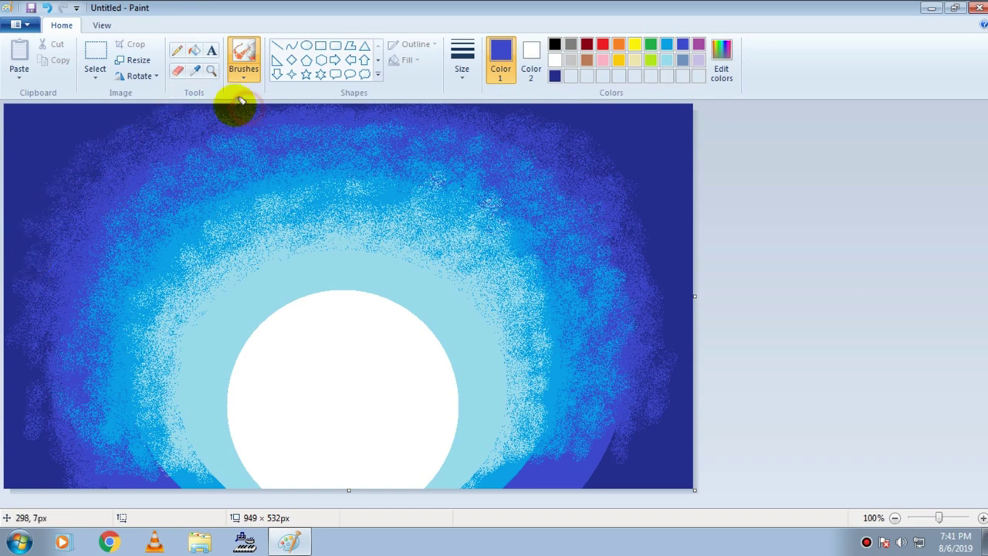
click(50, 429)
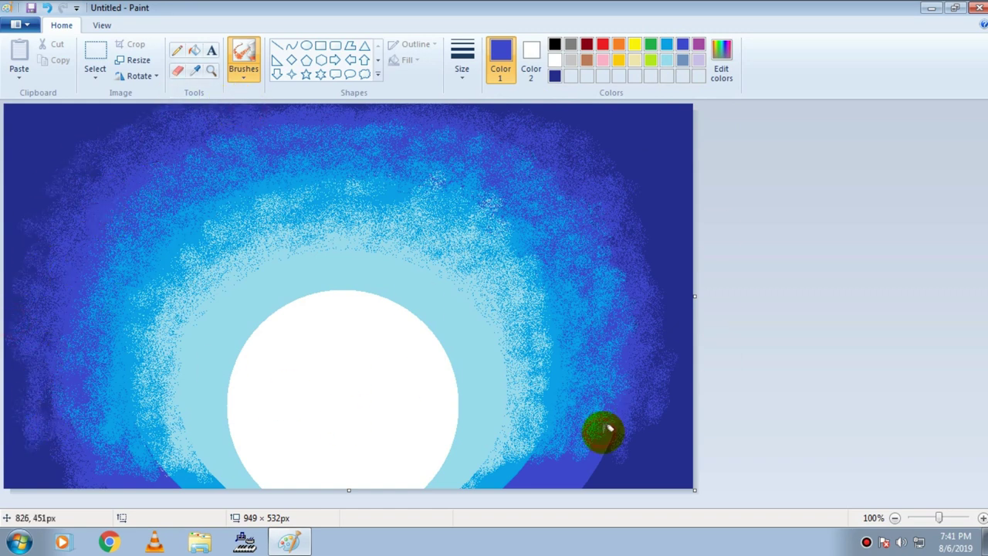
click(666, 59)
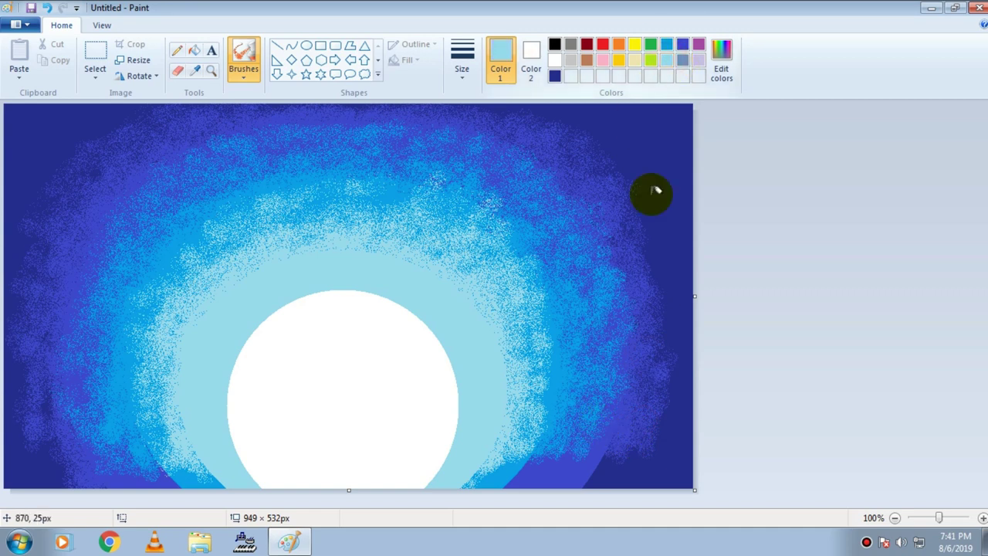
click(619, 409)
key(ctrl+z)
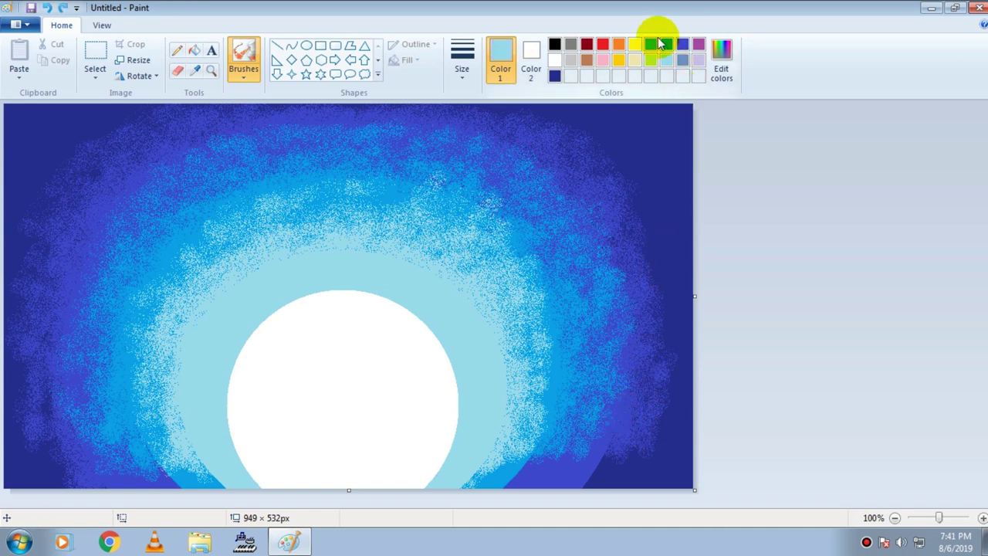
- Airbrush black over the upper corners and along the top edge of the sky
click(555, 44)
mouse_move(23, 126)
mouse_down()
mouse_move(87, 104)
mouse_move(49, 115)
mouse_move(7, 209)
mouse_move(47, 120)
mouse_move(107, 109)
mouse_move(13, 156)
mouse_move(52, 135)
mouse_move(7, 205)
mouse_move(95, 149)
mouse_move(562, 107)
mouse_move(667, 117)
mouse_move(671, 99)
mouse_move(692, 174)
mouse_move(686, 244)
mouse_move(691, 130)
mouse_move(633, 99)
mouse_move(705, 116)
mouse_move(682, 122)
mouse_move(642, 95)
mouse_move(695, 102)
mouse_move(688, 288)
mouse_move(683, 144)
mouse_move(646, 99)
mouse_move(522, 101)
mouse_move(607, 121)
mouse_move(114, 119)
mouse_up()
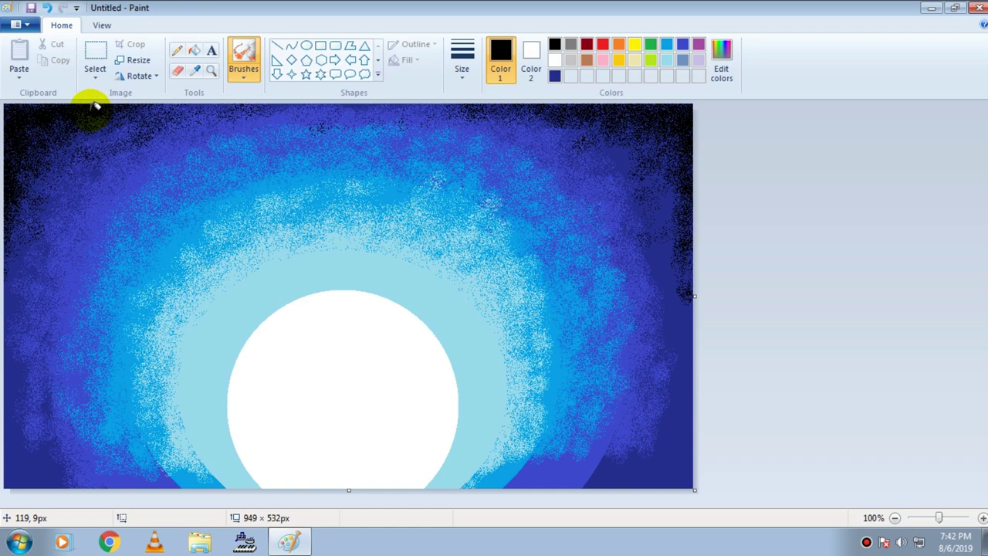
click(682, 46)
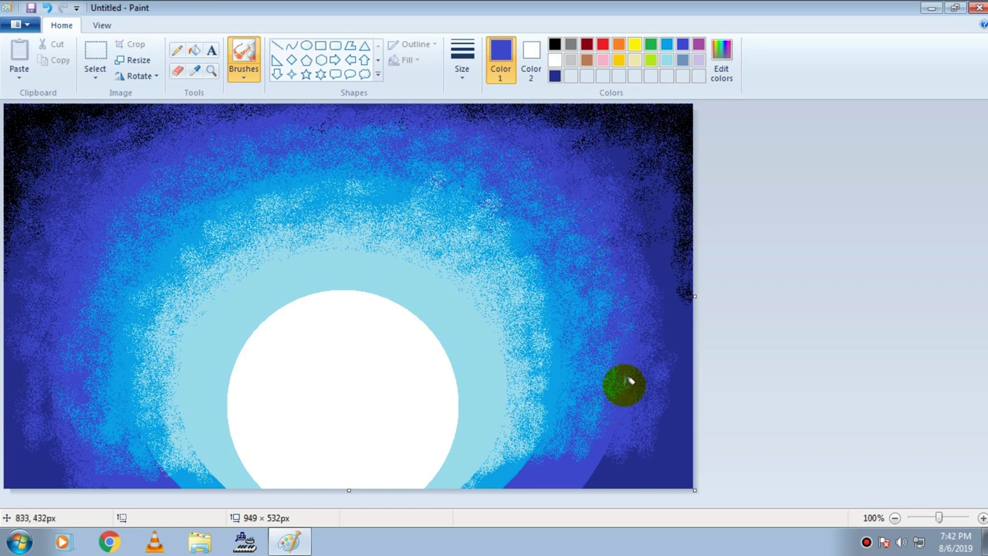
- Brush a jagged black grass outline along the lower edge, sloping down from both sides toward the moon and leaving a gap beneath it
click(245, 68)
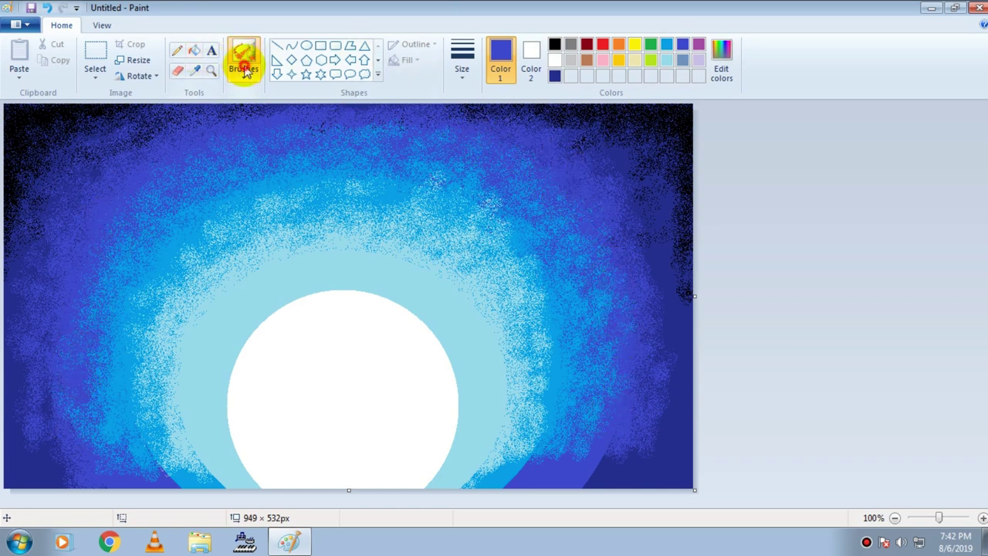
click(245, 100)
click(555, 45)
click(468, 63)
click(482, 157)
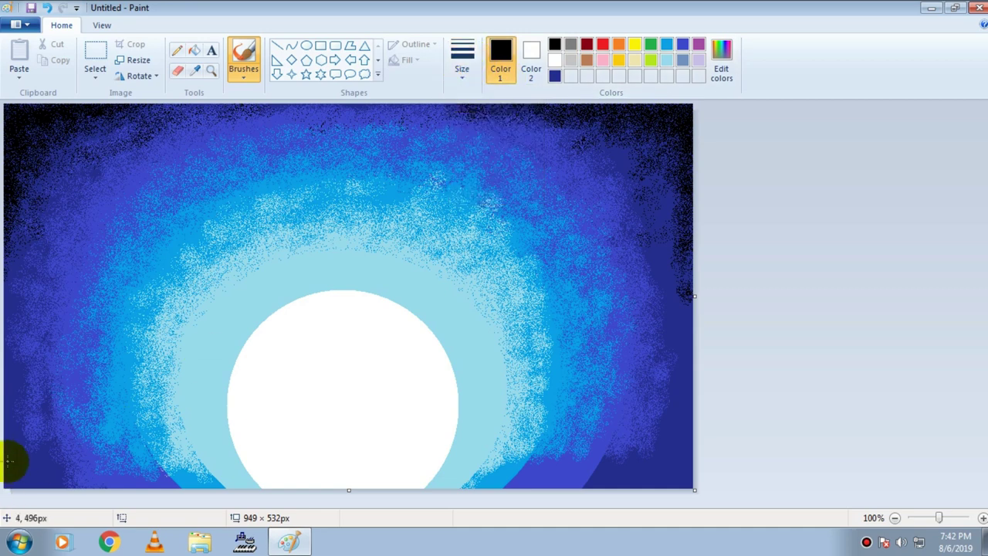
mouse_move(50, 449)
mouse_down()
mouse_move(83, 463)
mouse_move(197, 469)
mouse_move(229, 488)
mouse_move(269, 486)
mouse_up()
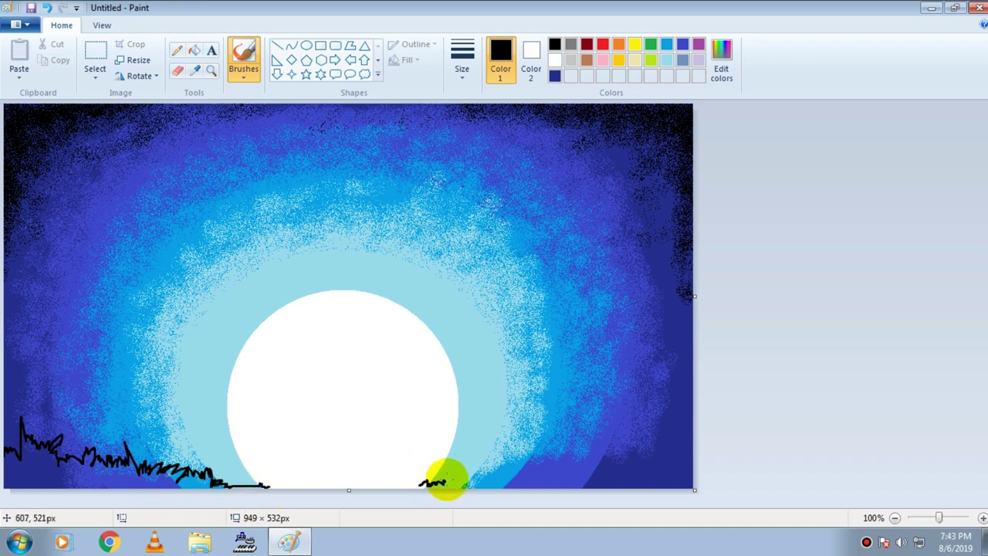
drag(488, 473, 524, 476)
mouse_move(596, 460)
mouse_down()
mouse_move(649, 454)
mouse_move(690, 432)
mouse_up()
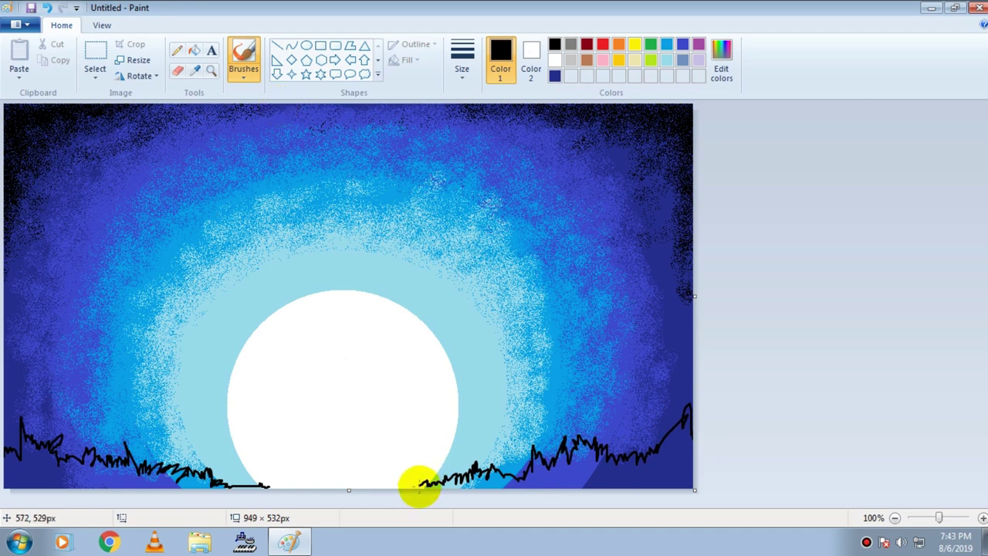
- Fill the areas below the grass outline with black on both sides of the moon
click(194, 50)
click(657, 450)
click(564, 470)
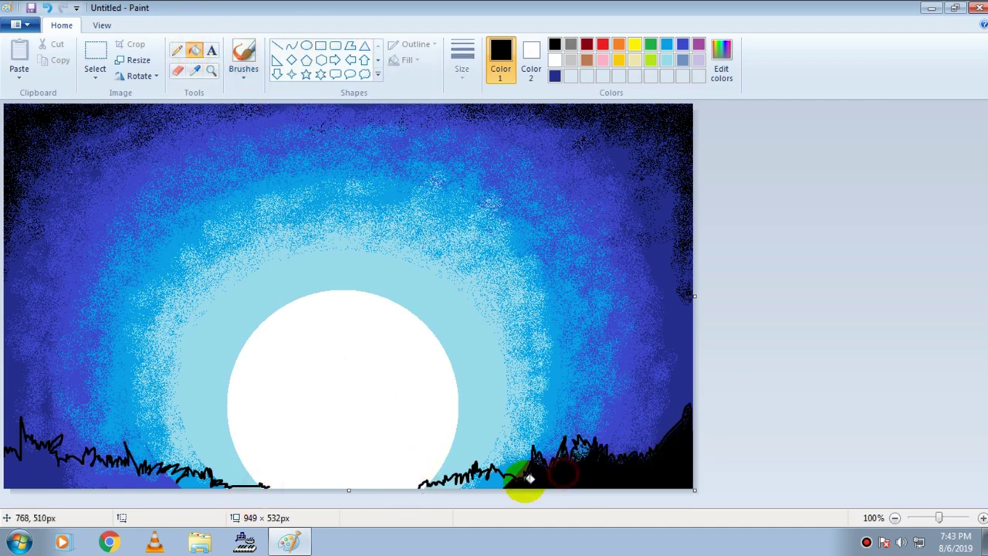
click(491, 481)
click(454, 485)
click(183, 483)
click(133, 478)
click(34, 472)
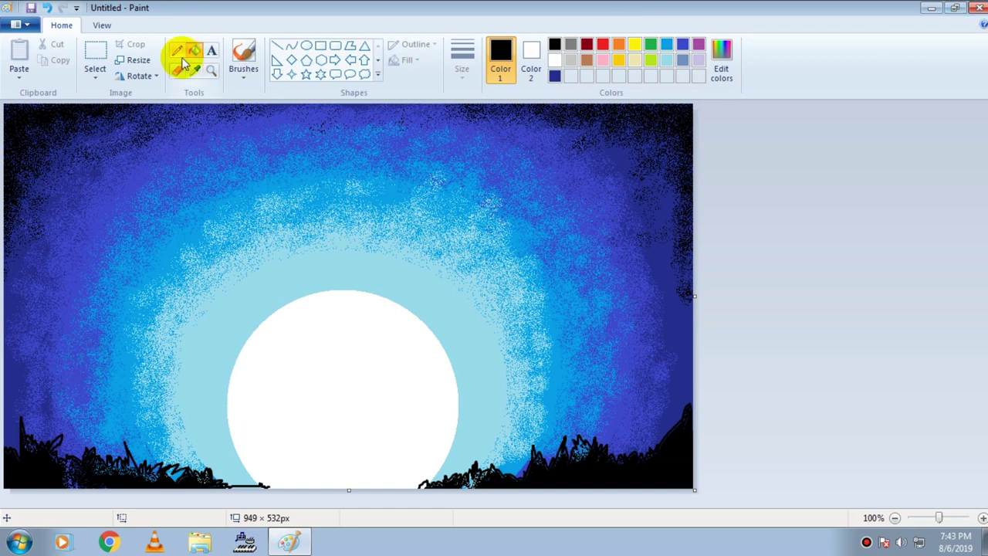
- Paint over the remaining gaps in the black ground with a thicker black brush, extending it slightly under the moon
click(243, 54)
click(461, 62)
click(498, 181)
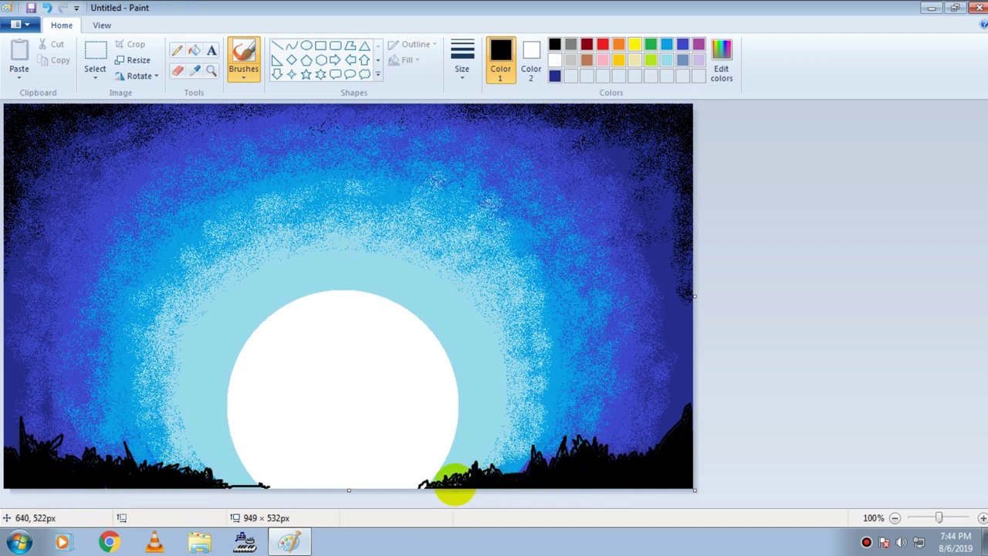
mouse_move(204, 485)
mouse_down()
mouse_move(254, 474)
mouse_move(275, 486)
mouse_up()
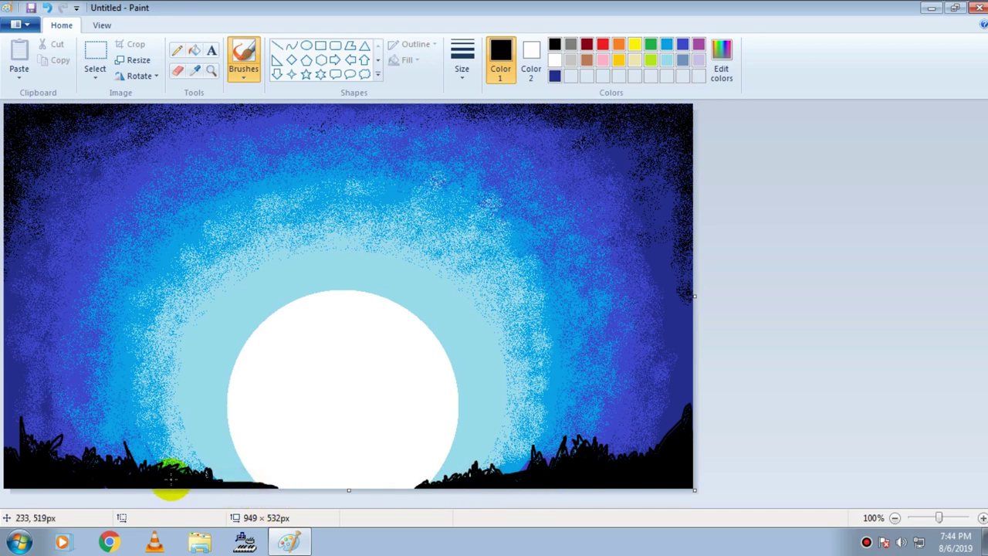
- Draw a tall lamp post near each side of the canvas, each from two close black vertical lines about 390 px tall
click(278, 46)
drag(44, 178, 37, 455)
click(423, 44)
click(425, 94)
drag(50, 179, 48, 453)
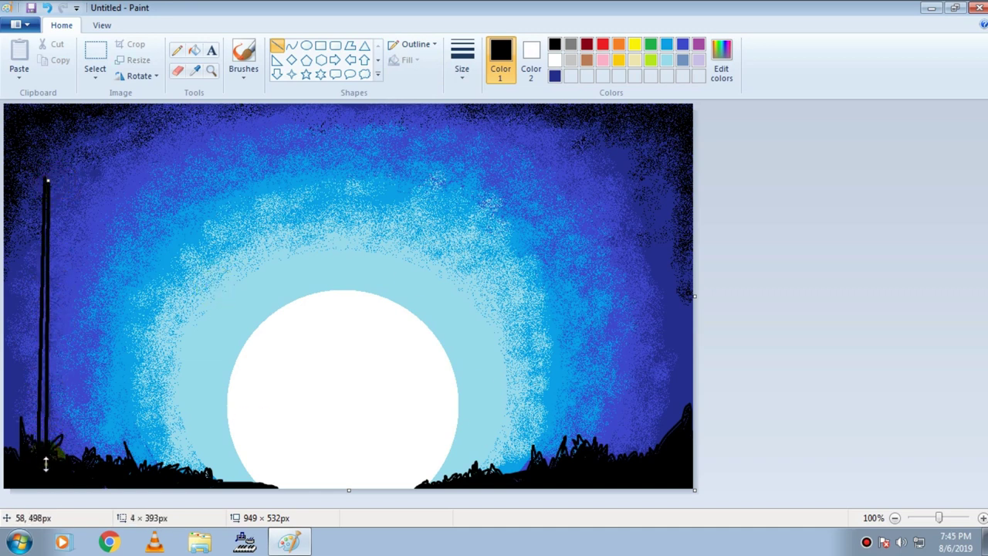
drag(591, 181, 588, 466)
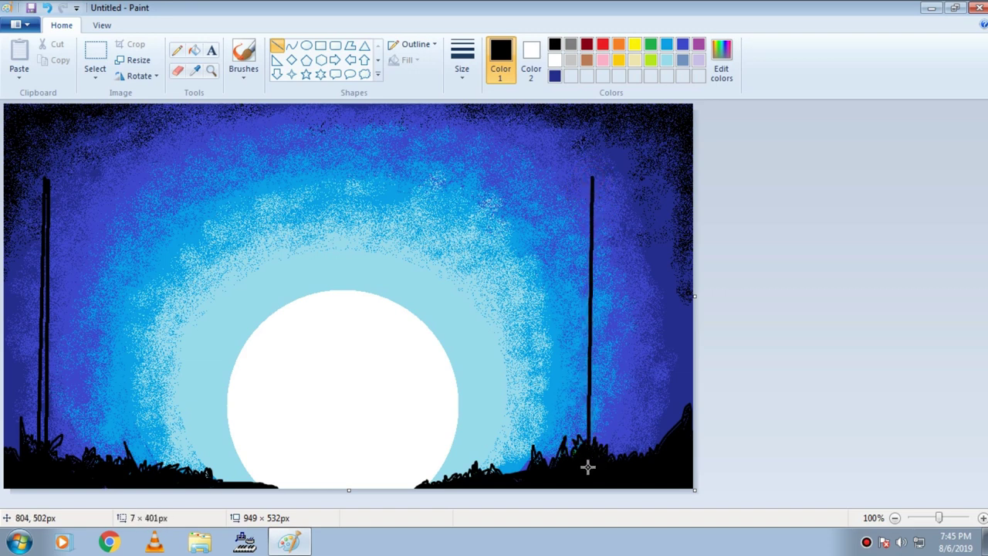
drag(598, 178, 598, 390)
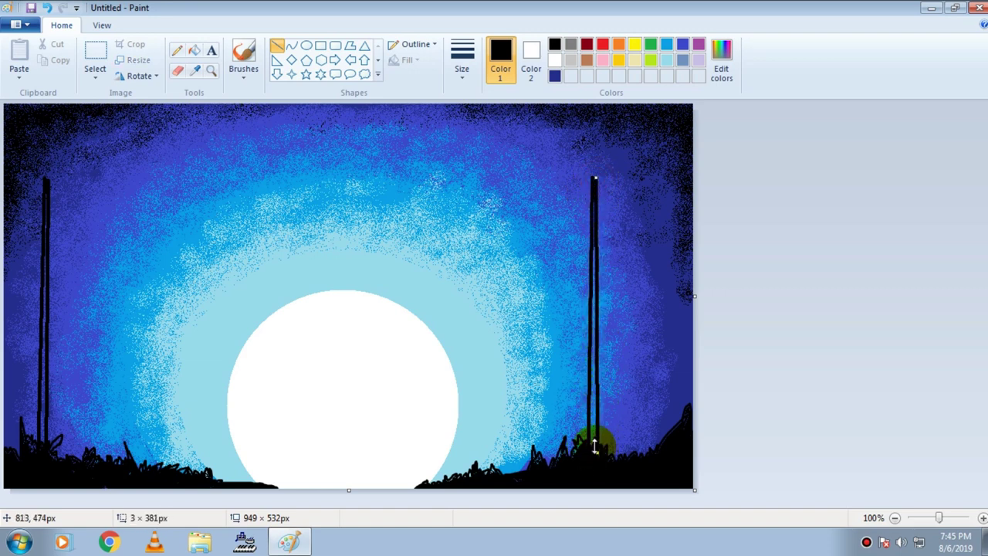
- Draw medium black lamp posts inside the tall ones, about 250 px tall on the right and about 275 px on the left
drag(538, 279, 547, 439)
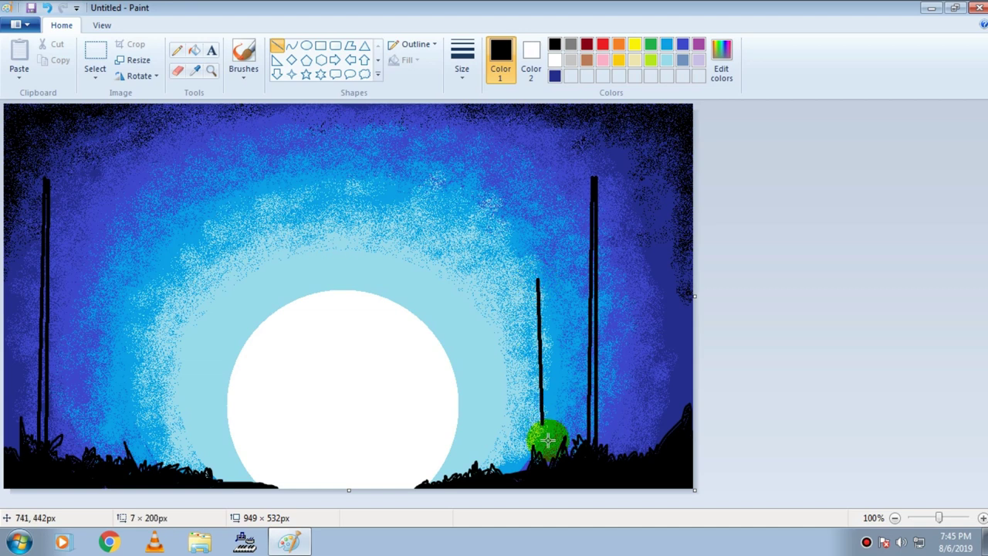
click(550, 276)
drag(538, 278, 537, 462)
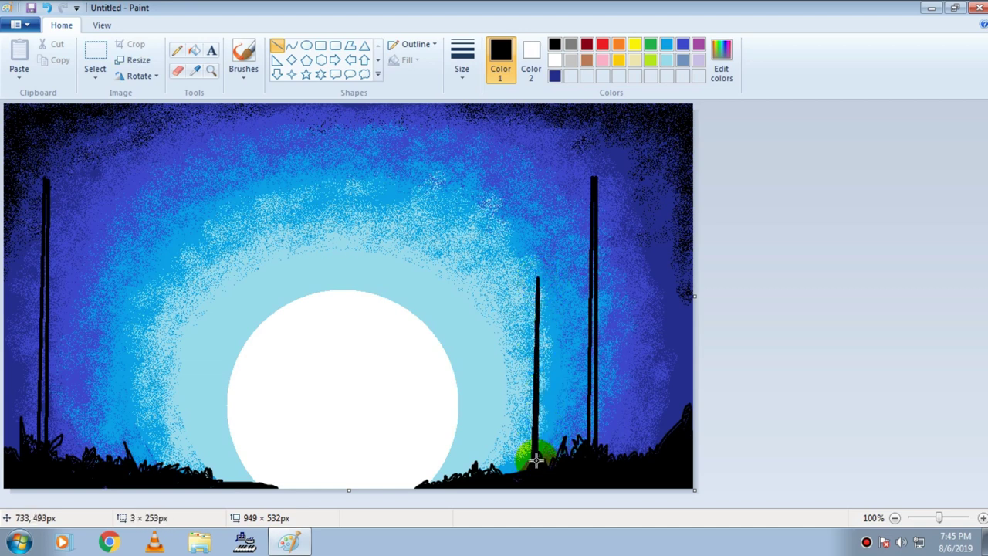
drag(94, 297, 84, 458)
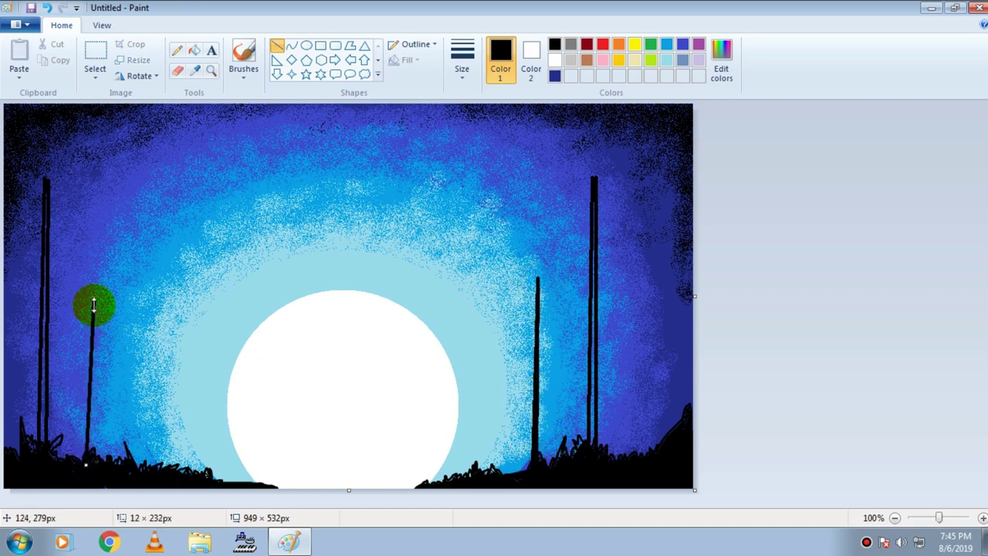
drag(93, 305, 93, 269)
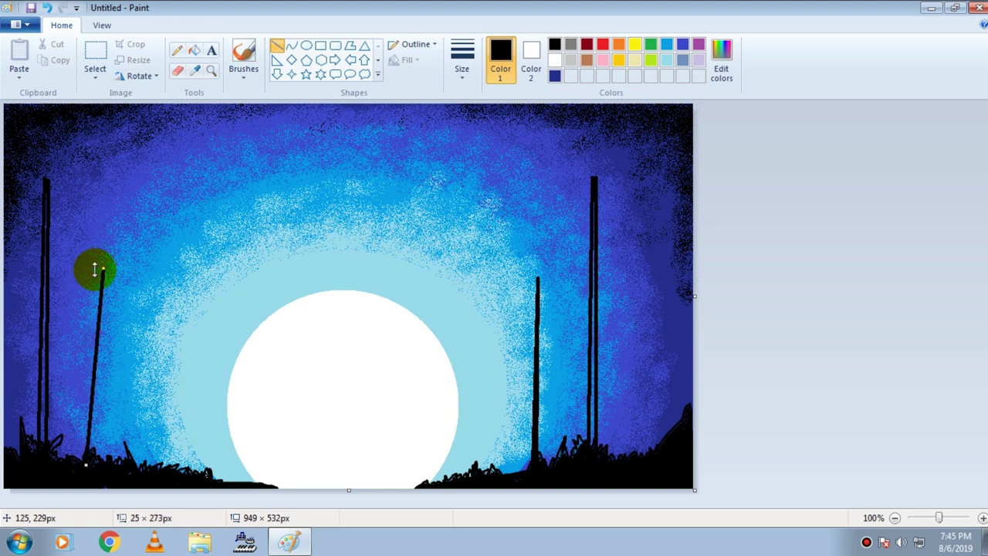
click(144, 233)
drag(96, 264, 92, 456)
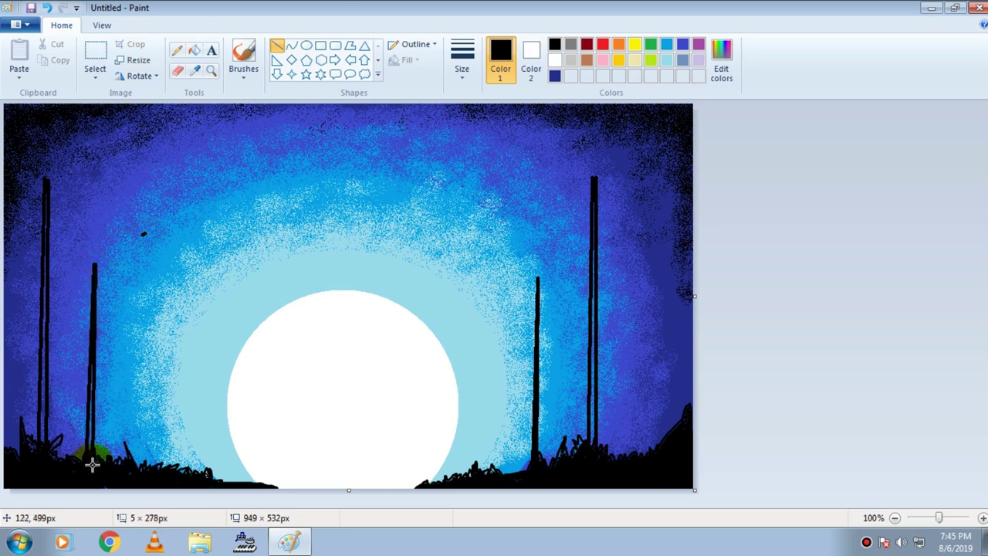
- Draw four shorter black posts nearer the moon, two per side, with the outer ones about 177 px on the left and 149 px on the right
drag(157, 346, 146, 472)
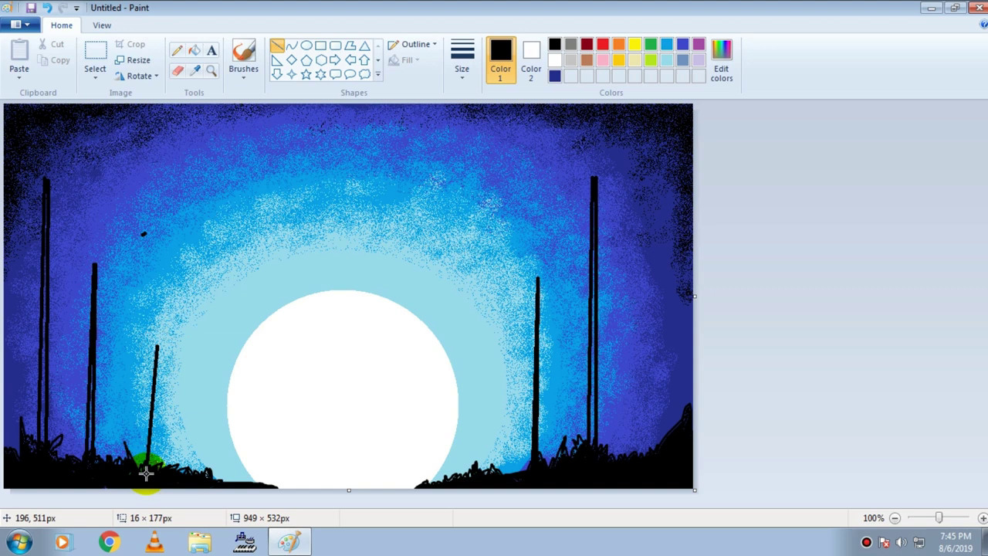
drag(494, 372, 491, 475)
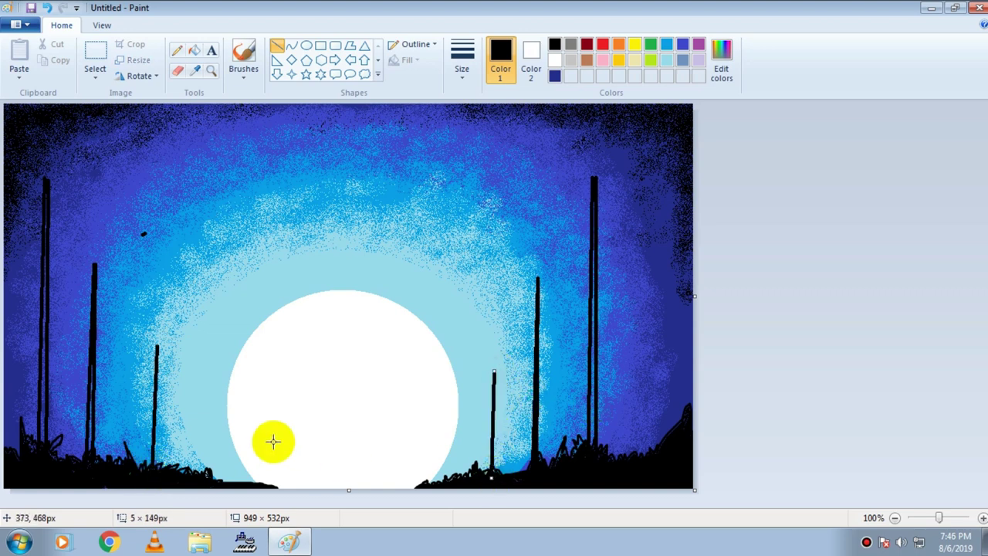
drag(209, 392, 208, 471)
drag(451, 414, 452, 478)
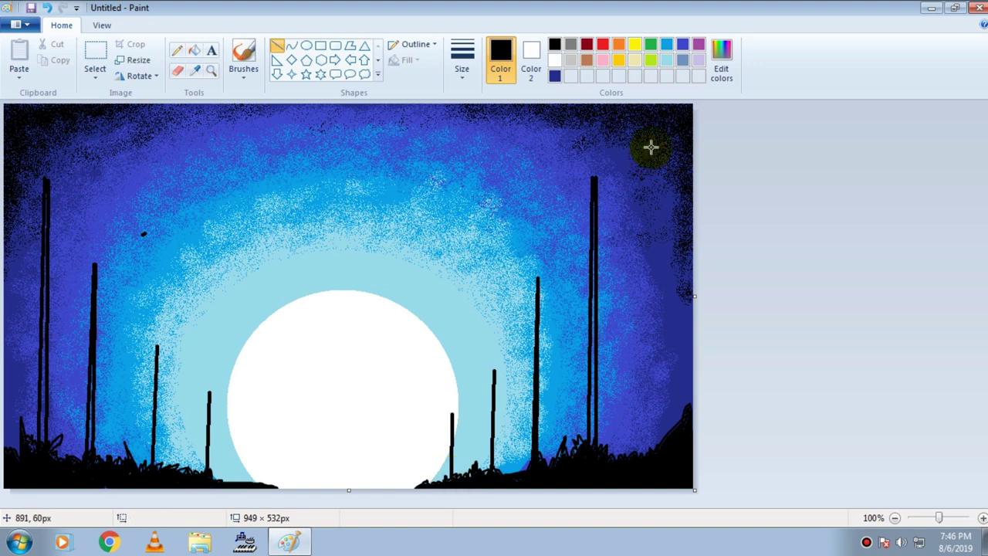
- Draw extra black lines over the two tall posts and the medium left post to close their gaps and make them solid
drag(594, 177, 593, 405)
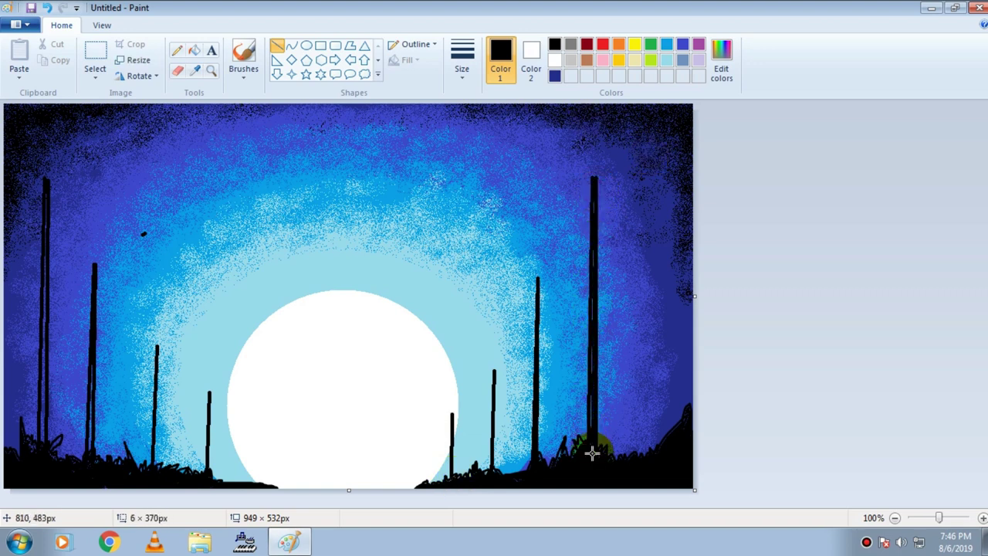
drag(48, 198, 44, 446)
drag(94, 346, 89, 456)
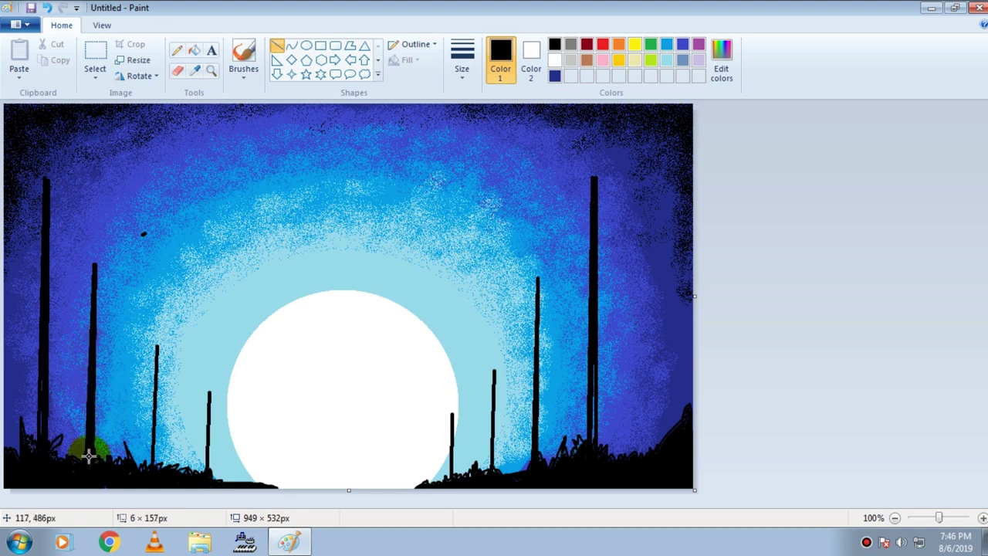
drag(592, 367, 591, 411)
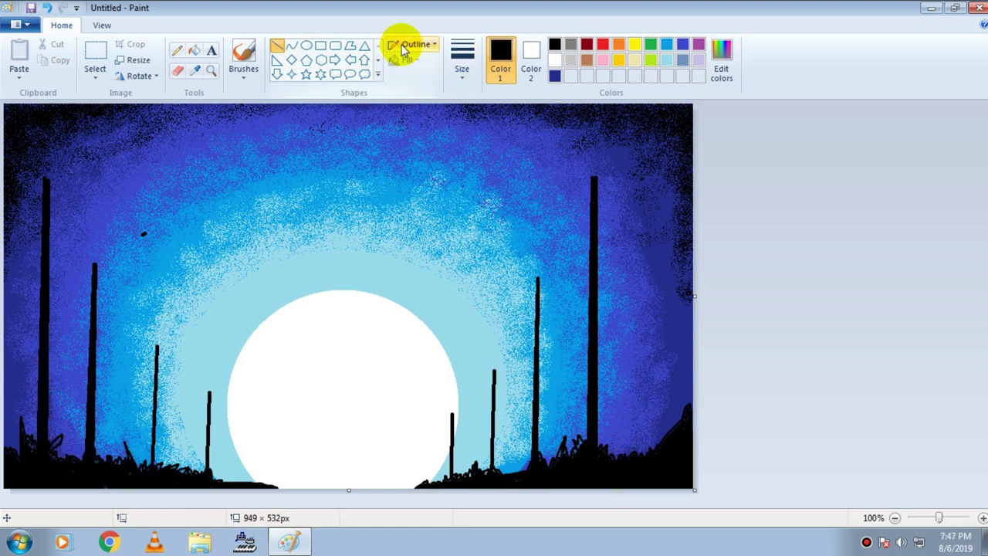
- Draw a yellow-filled ellipse about 75 × 77 px with a thin black outline on top of the tall right post as its lamp
click(306, 45)
click(531, 53)
click(635, 44)
click(401, 50)
click(408, 78)
click(403, 62)
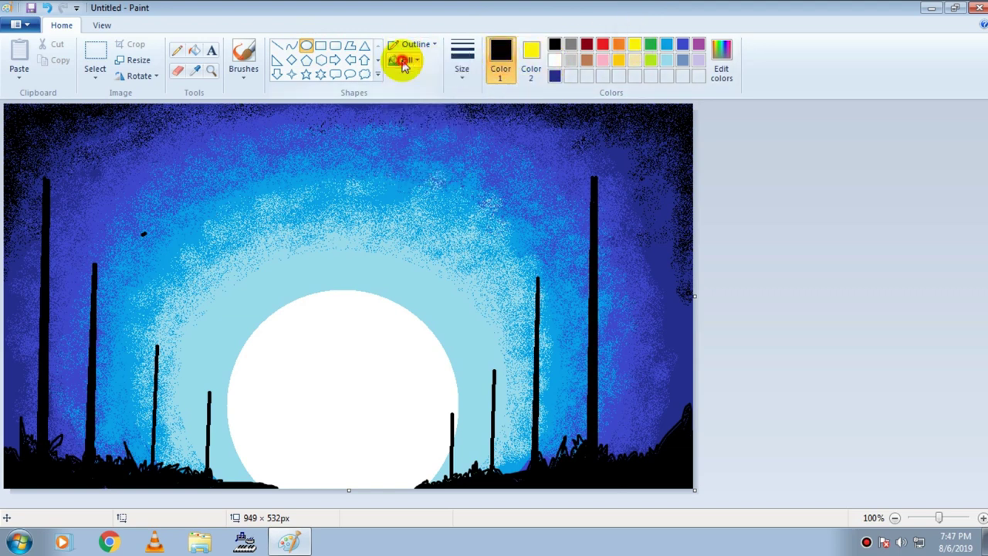
click(409, 95)
drag(567, 124, 623, 177)
click(531, 52)
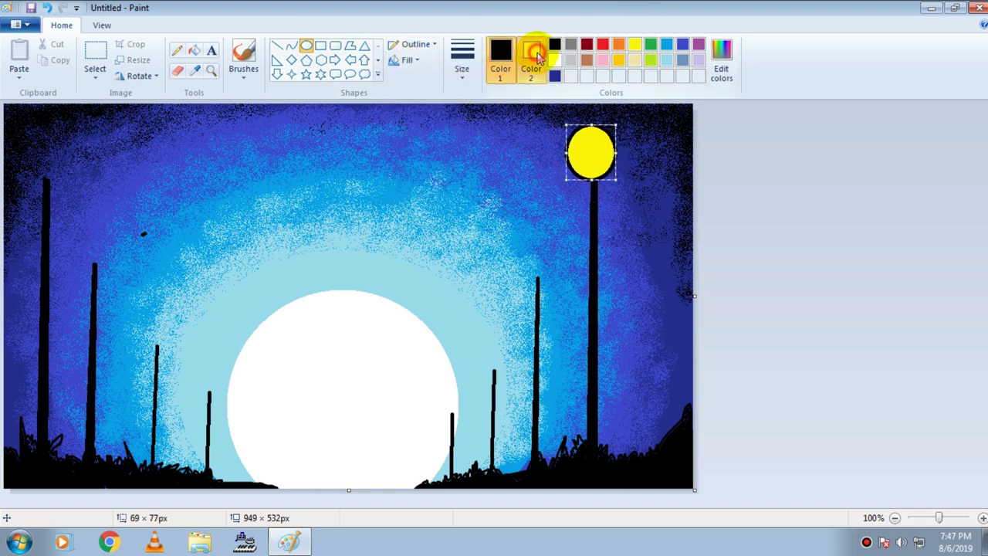
click(635, 61)
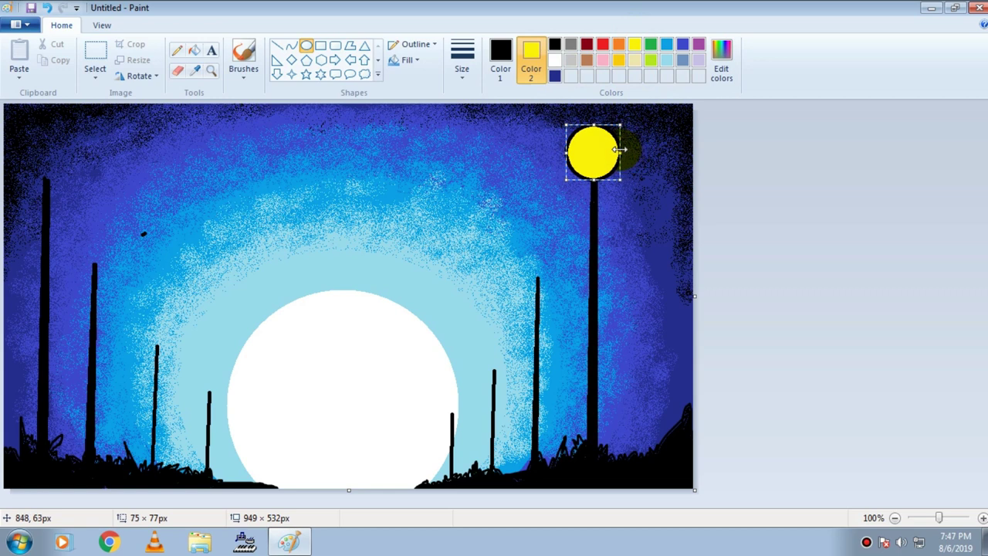
click(461, 68)
click(481, 188)
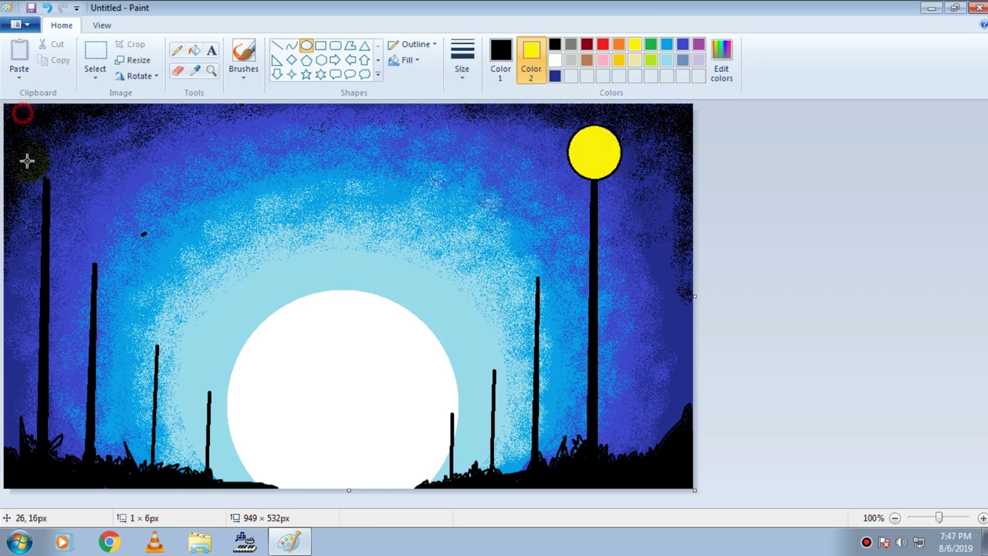
- Draw matching yellow lamps on top of the tall left post and the medium left post, the latter about 57 × 60 px
drag(26, 161, 79, 175)
drag(54, 136, 54, 151)
drag(68, 220, 111, 267)
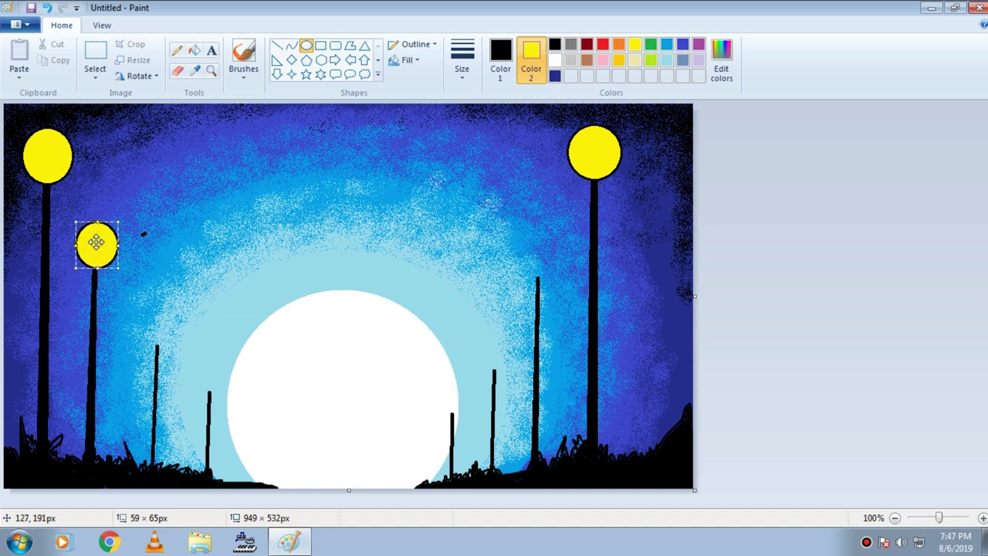
drag(98, 223, 98, 227)
drag(116, 245, 118, 245)
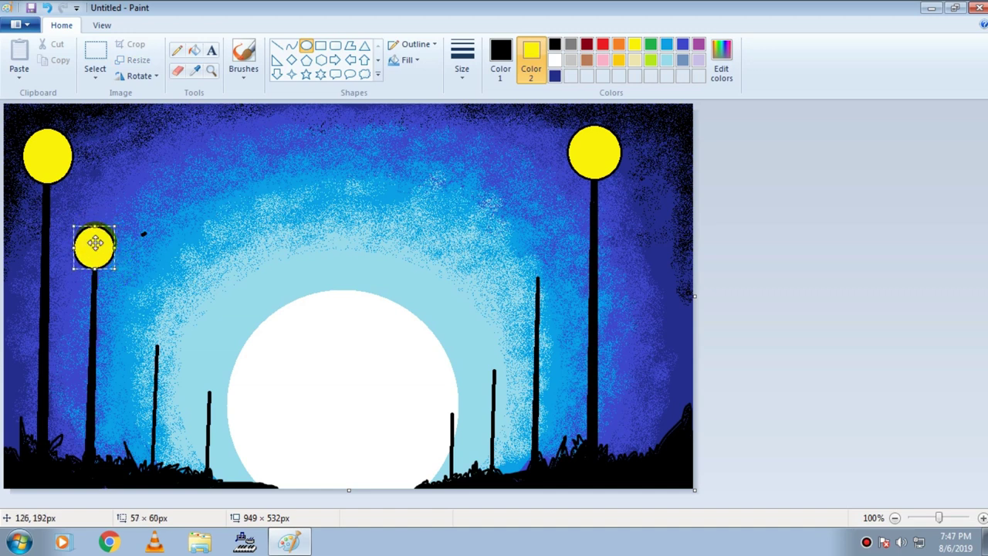
- Draw yellow lamps with black outlines on top of the medium right post and the third left post, the latter about 39 × 42 px
drag(517, 242, 557, 288)
drag(137, 312, 175, 347)
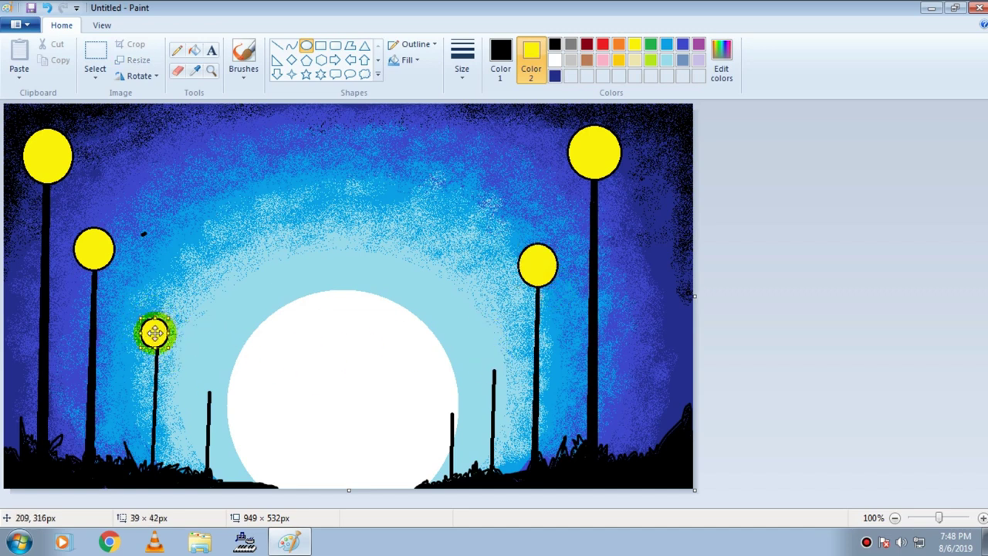
right_click(159, 335)
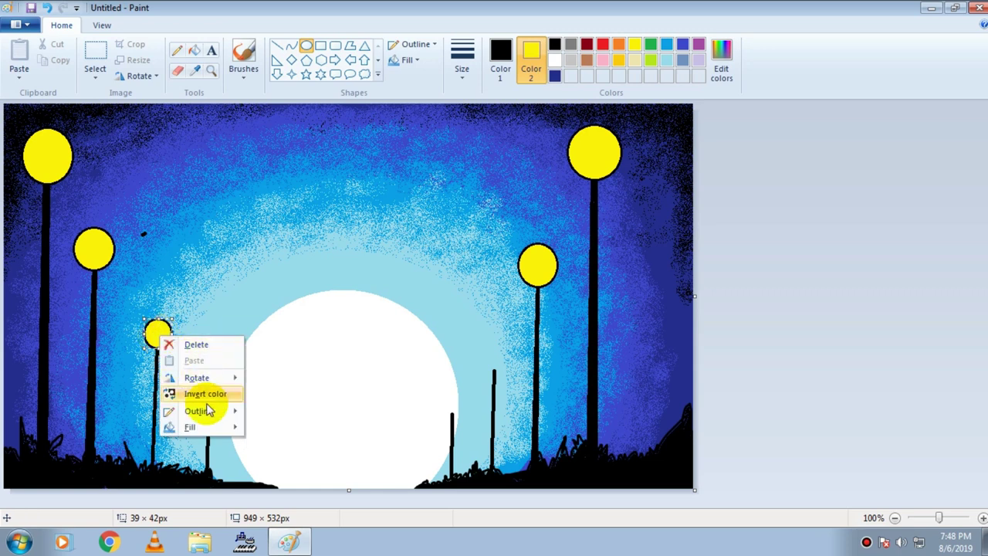
click(466, 338)
- Draw yellow lamps on the two short right posts and the shortest left post, the last one about 28 × 30 px
drag(482, 348, 509, 378)
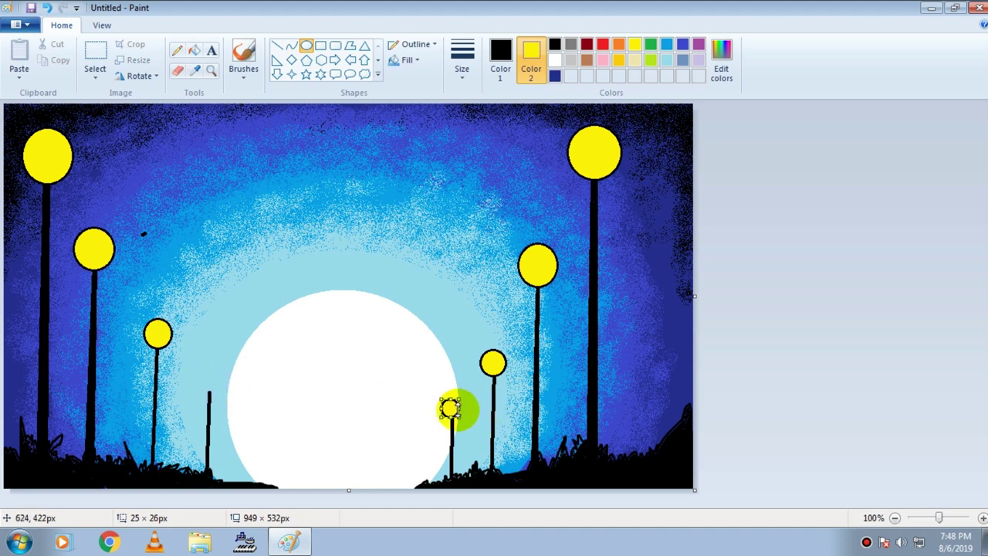
drag(202, 380, 222, 400)
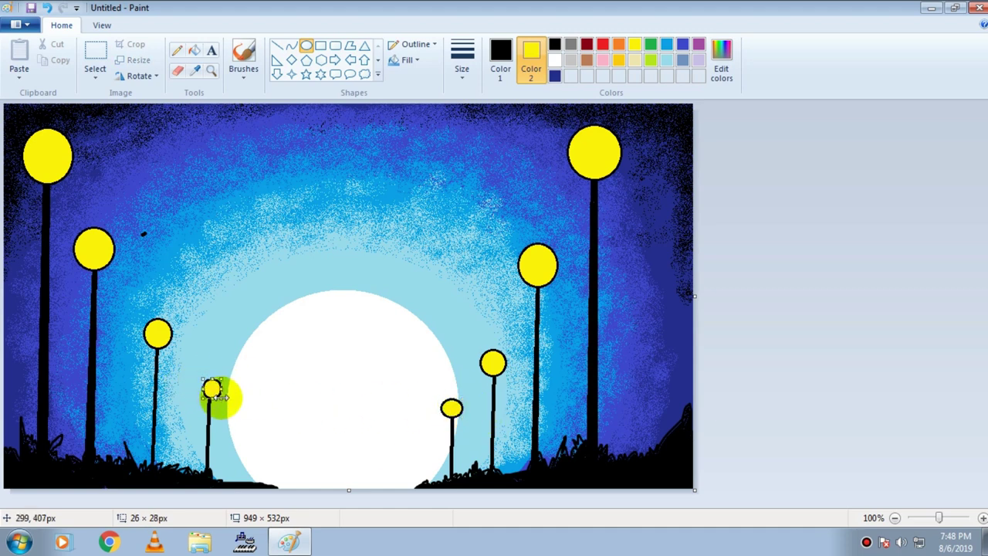
key(ctrl+z)
drag(198, 377, 218, 394)
key(ctrl+z)
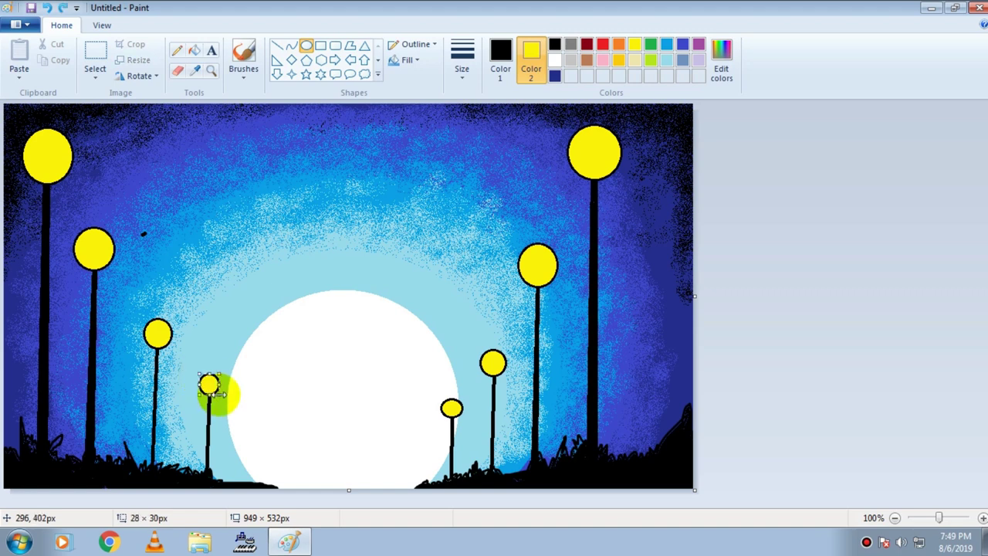
- Draw short, thick black horizontal lines about 41 px wide under the tall right lamp as its collar
click(624, 217)
click(276, 46)
click(461, 58)
click(489, 172)
drag(581, 178, 611, 184)
click(622, 197)
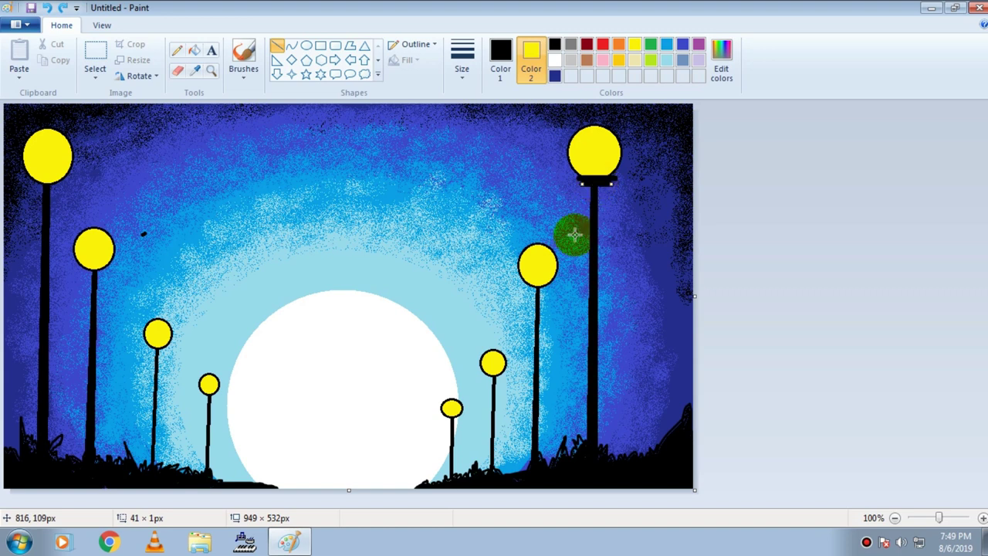
- Add matching black collar lines under the remaining lamps on both sides, making them narrower on the smaller lamps
drag(530, 286, 546, 290)
mouse_move(29, 184)
mouse_down()
mouse_move(71, 186)
mouse_move(46, 186)
mouse_up()
click(70, 206)
drag(83, 270, 106, 275)
drag(150, 352, 165, 347)
drag(205, 395, 215, 396)
drag(150, 353, 163, 352)
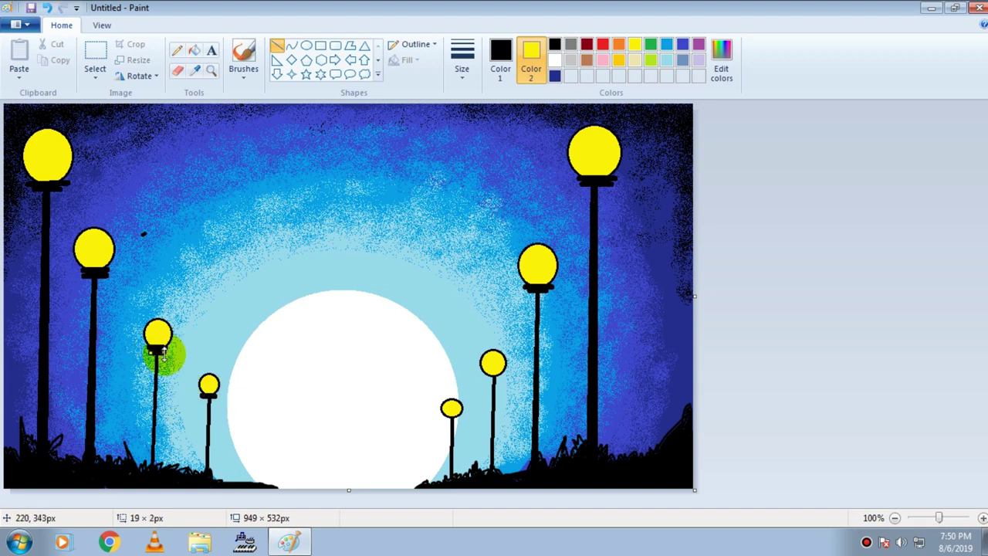
drag(448, 418, 456, 421)
drag(489, 377, 498, 379)
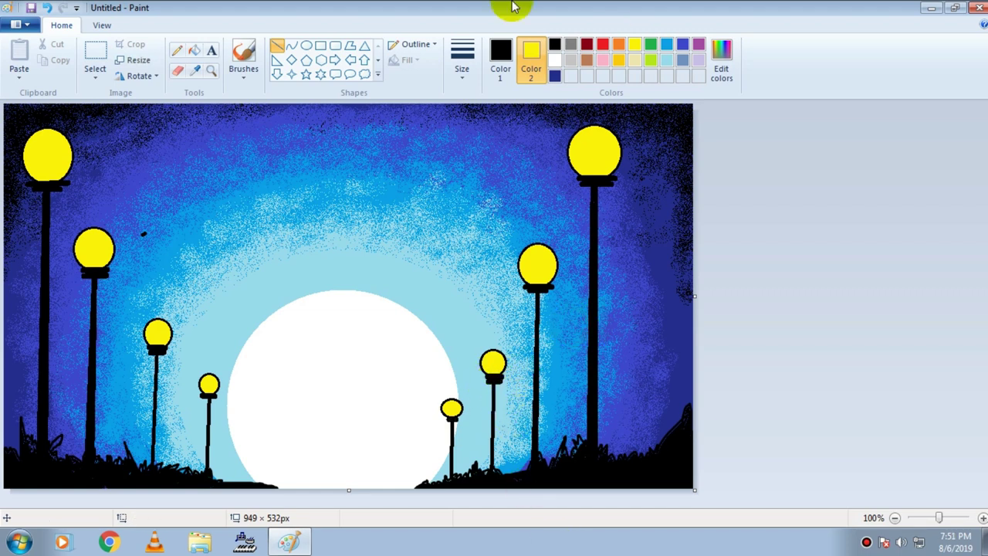
- Brush extra black grass blades along the upper edge of the right and left ground silhouettes
click(243, 56)
click(500, 56)
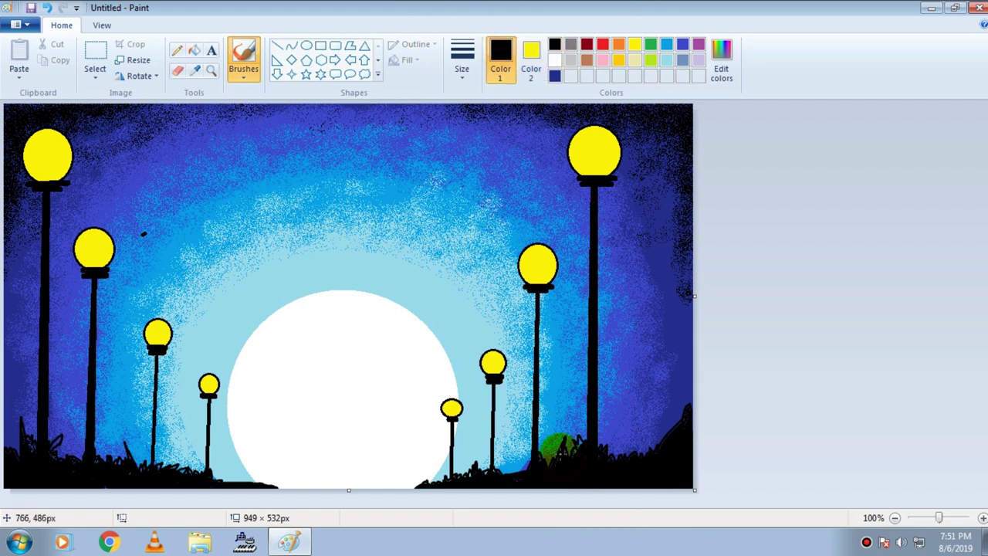
click(461, 58)
click(502, 150)
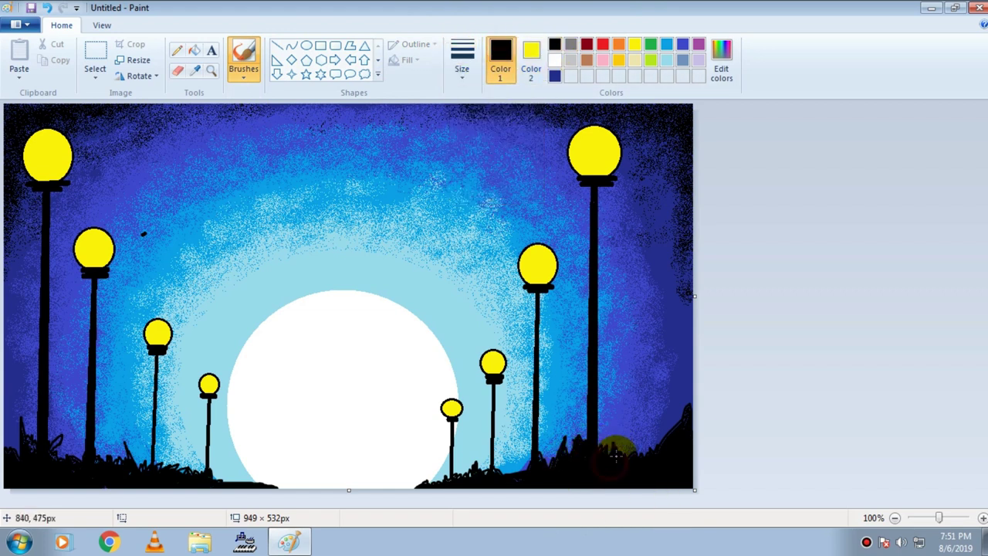
drag(674, 435, 683, 409)
mouse_move(71, 461)
mouse_down()
mouse_move(132, 479)
mouse_move(141, 442)
mouse_move(144, 468)
mouse_move(172, 462)
mouse_move(275, 485)
mouse_up()
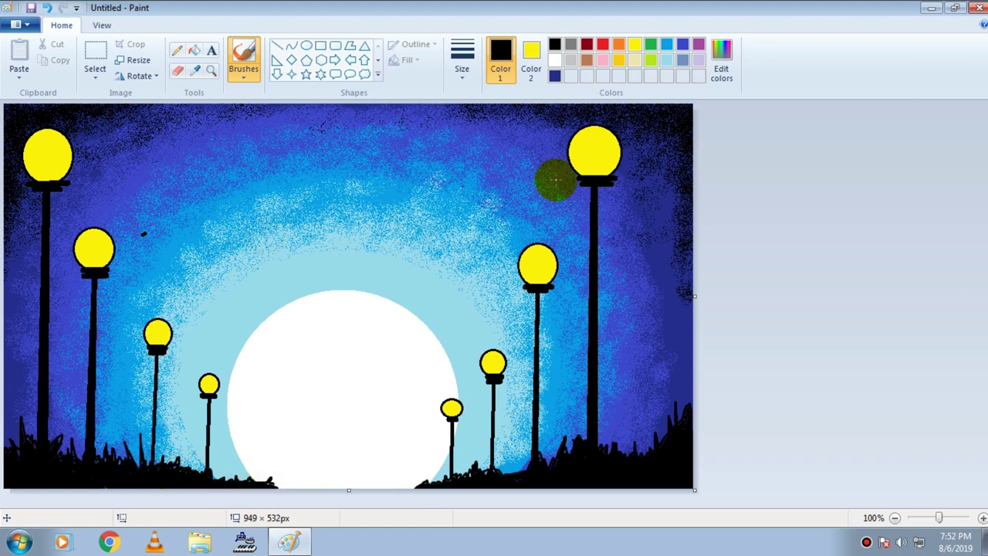
- Paint a black standing figure with head, body and legs in front of the lower part of the moon using a thicker brush
click(465, 60)
click(481, 178)
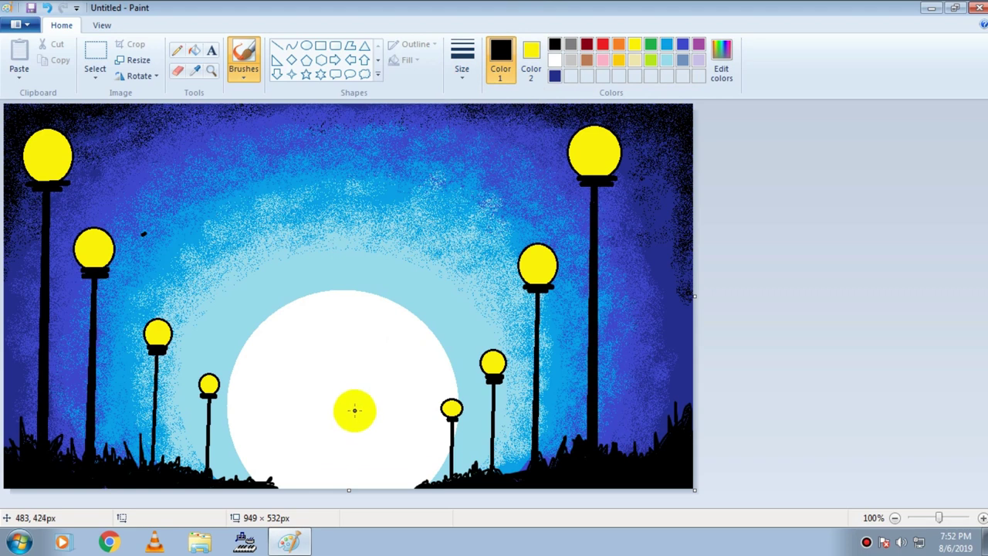
mouse_move(351, 396)
mouse_down()
mouse_move(353, 445)
mouse_move(355, 408)
mouse_move(366, 433)
mouse_move(359, 445)
mouse_move(344, 417)
mouse_move(347, 441)
mouse_move(356, 437)
mouse_move(355, 414)
mouse_move(346, 426)
mouse_move(367, 417)
mouse_move(369, 439)
mouse_move(346, 447)
mouse_move(348, 419)
mouse_move(342, 443)
mouse_move(368, 439)
mouse_move(368, 454)
mouse_move(352, 456)
mouse_move(348, 447)
mouse_move(360, 450)
mouse_move(371, 434)
mouse_move(351, 470)
mouse_up()
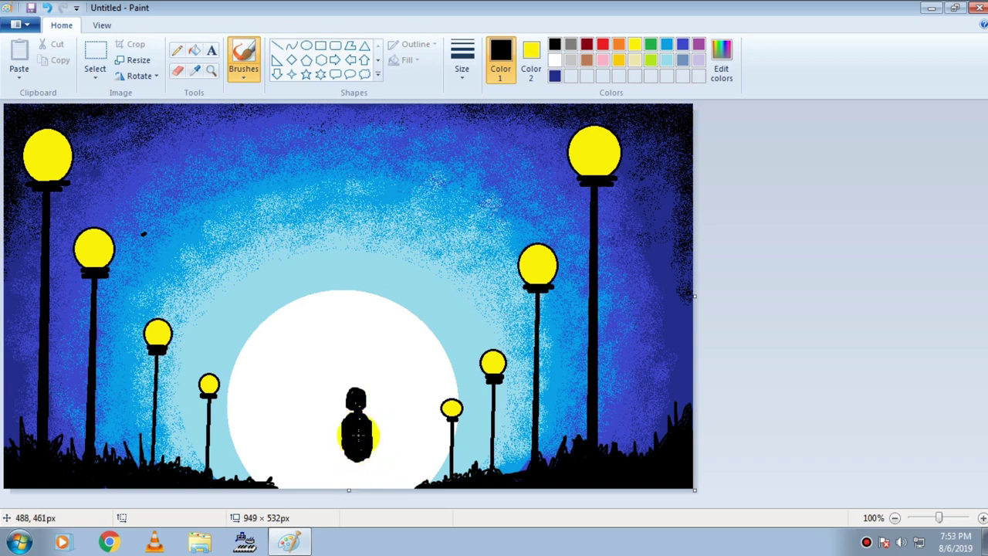
drag(362, 418, 355, 413)
mouse_move(350, 482)
mouse_down()
mouse_move(350, 459)
mouse_move(353, 485)
mouse_move(351, 467)
mouse_move(356, 485)
mouse_move(358, 473)
mouse_up()
key(ctrl+z)
key(ctrl+z)
key(ctrl+z)
- Paint the figure's arm and the head and upper body of a slightly shorter black companion on its left
mouse_move(358, 419)
mouse_down()
mouse_move(359, 442)
mouse_move(331, 421)
mouse_up()
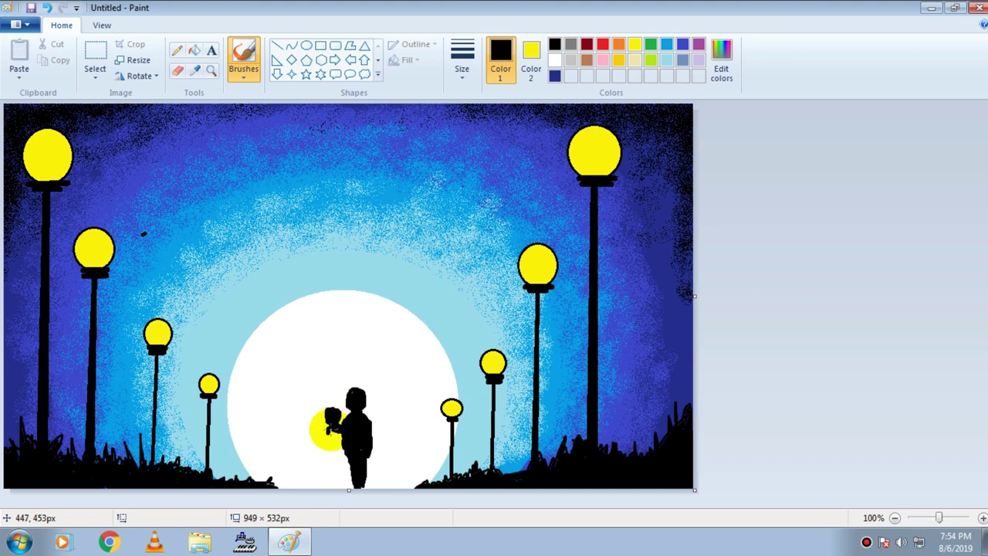
drag(326, 429, 339, 438)
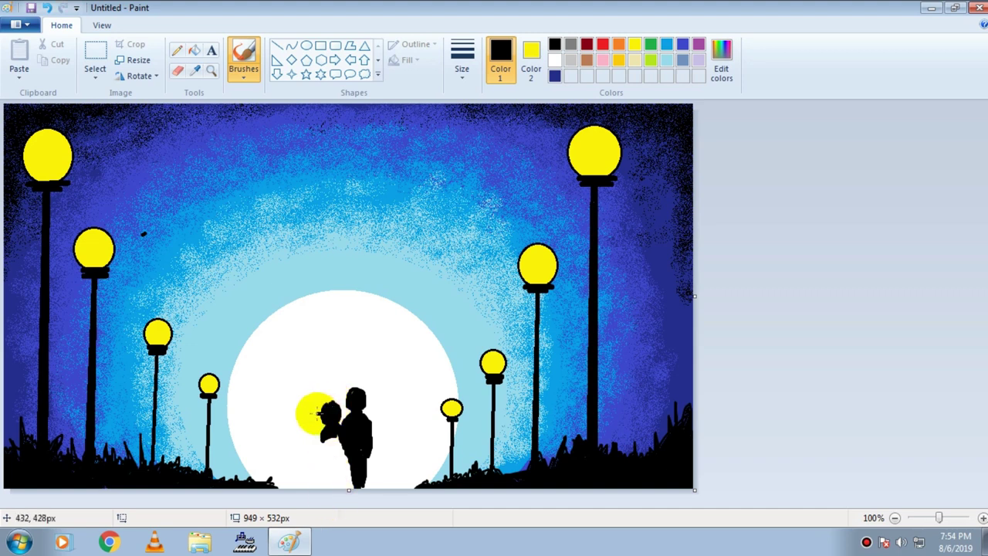
click(319, 410)
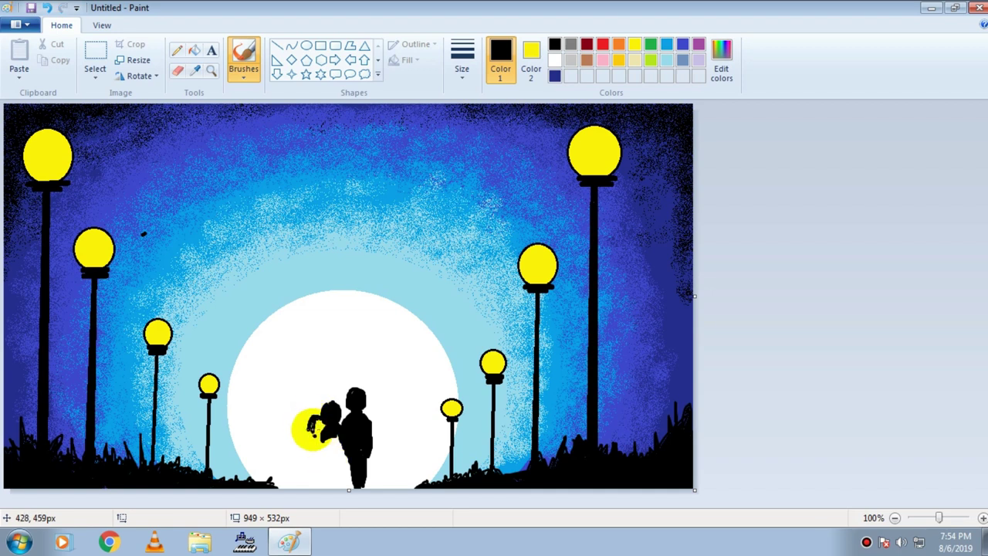
key(ctrl+z)
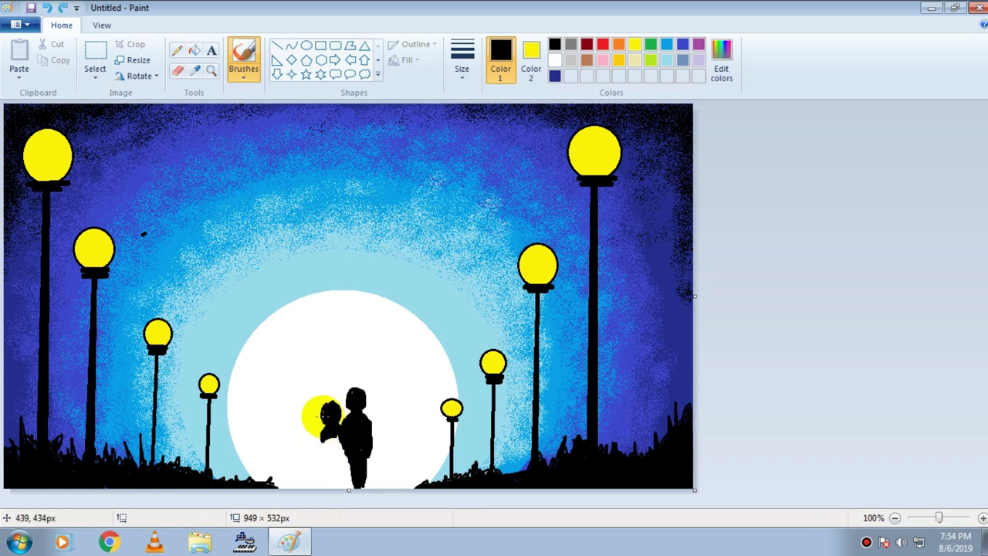
mouse_move(338, 437)
mouse_down()
mouse_move(324, 445)
mouse_move(341, 455)
mouse_up()
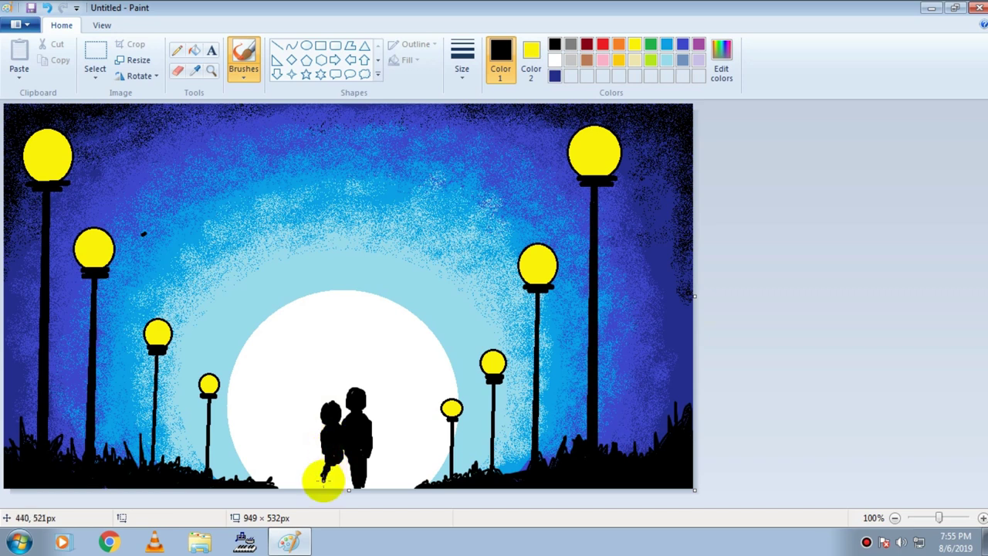
- Paint the shorter figure's legs and fill them out into a long black dress, adding arms to both figures
key(super)
click(345, 482)
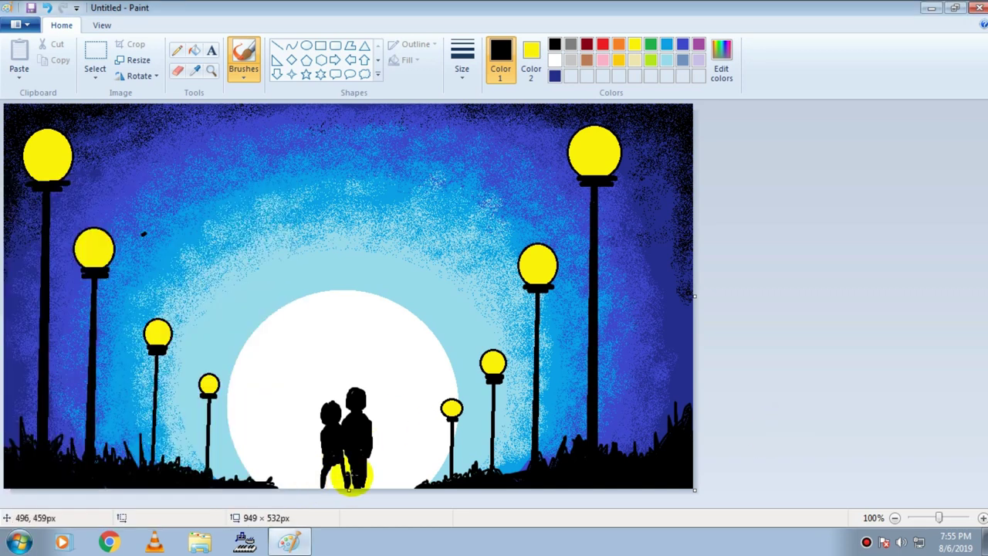
mouse_move(338, 464)
mouse_down()
mouse_move(337, 484)
mouse_move(328, 460)
mouse_move(322, 484)
mouse_move(341, 454)
mouse_move(344, 485)
mouse_up()
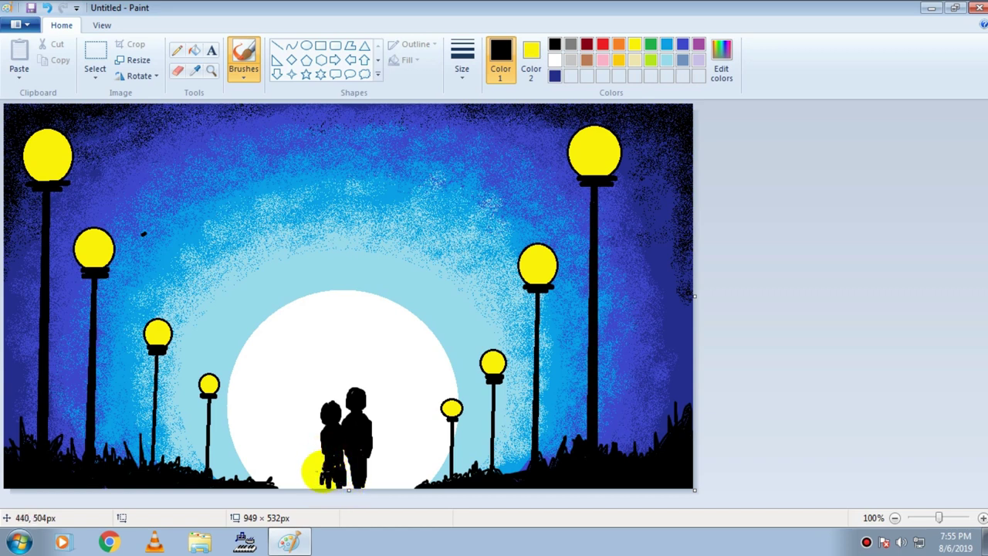
drag(336, 457, 332, 486)
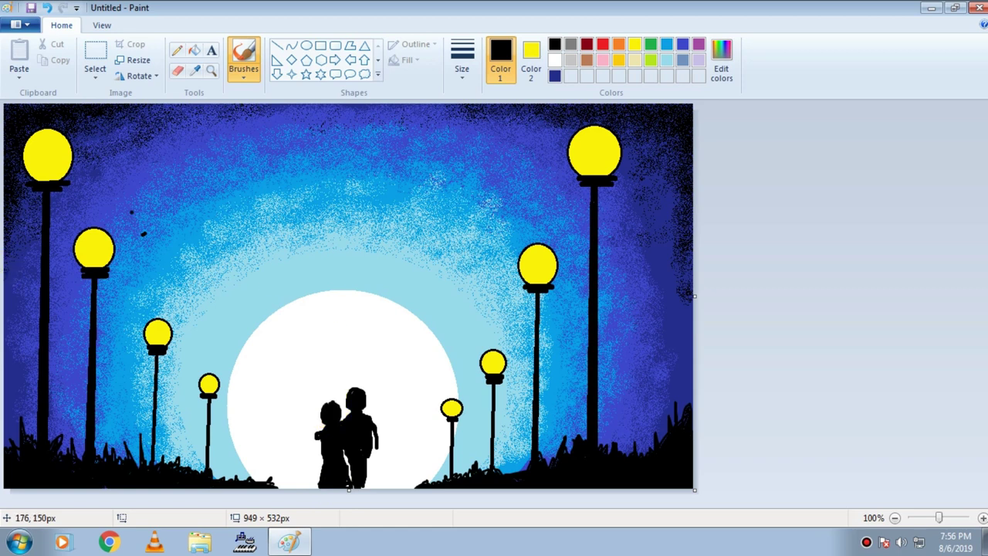
drag(343, 451, 348, 464)
- Refine the taller figure's hair, legs and arm outline with a thinner black brush
click(462, 68)
click(487, 130)
drag(346, 392, 353, 408)
drag(360, 443, 357, 486)
mouse_move(374, 418)
mouse_down()
mouse_move(377, 446)
mouse_move(375, 417)
mouse_up()
key(ctrl+z)
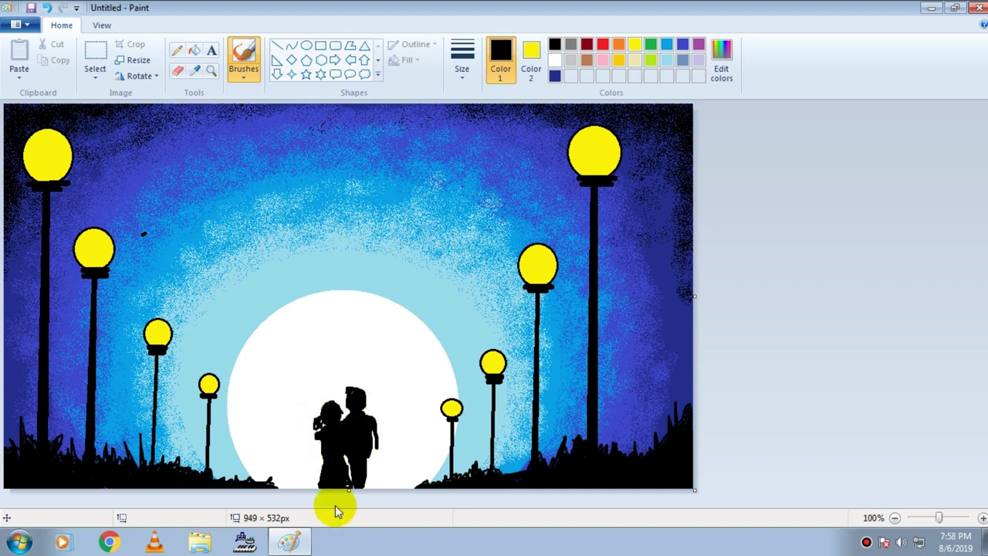
- Touch up the shorter figure's dress and hair and the taller figure's hand in black
drag(343, 450, 342, 447)
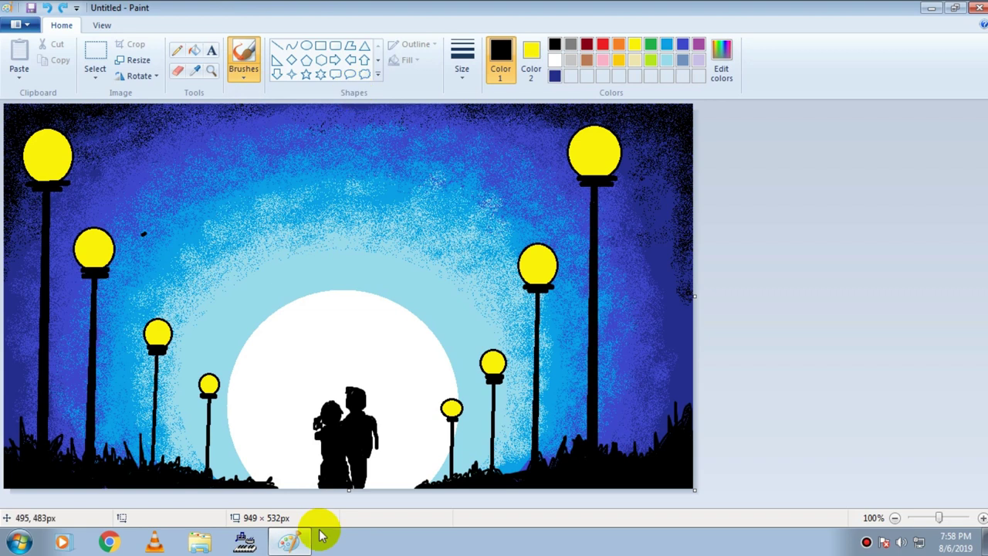
click(346, 479)
click(317, 427)
drag(318, 426, 320, 420)
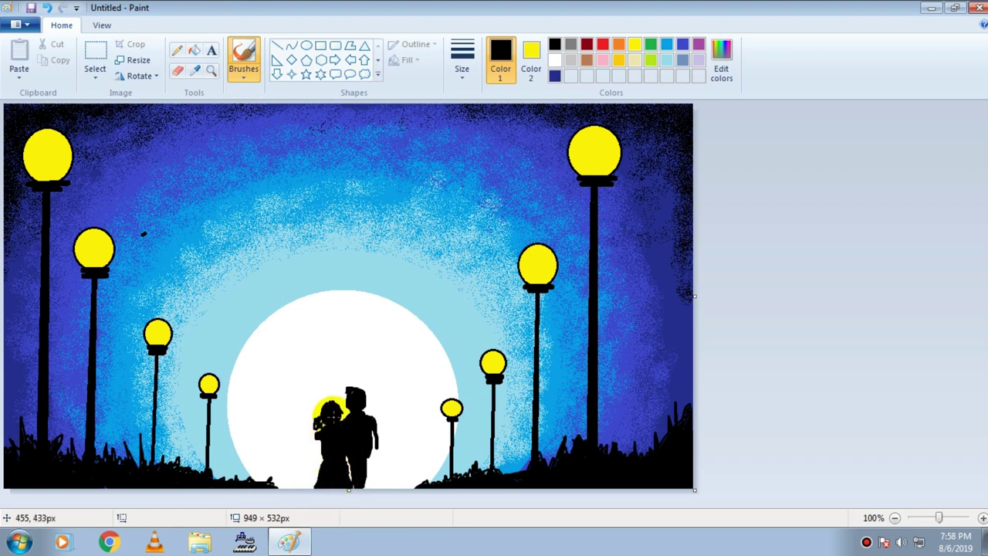
click(376, 437)
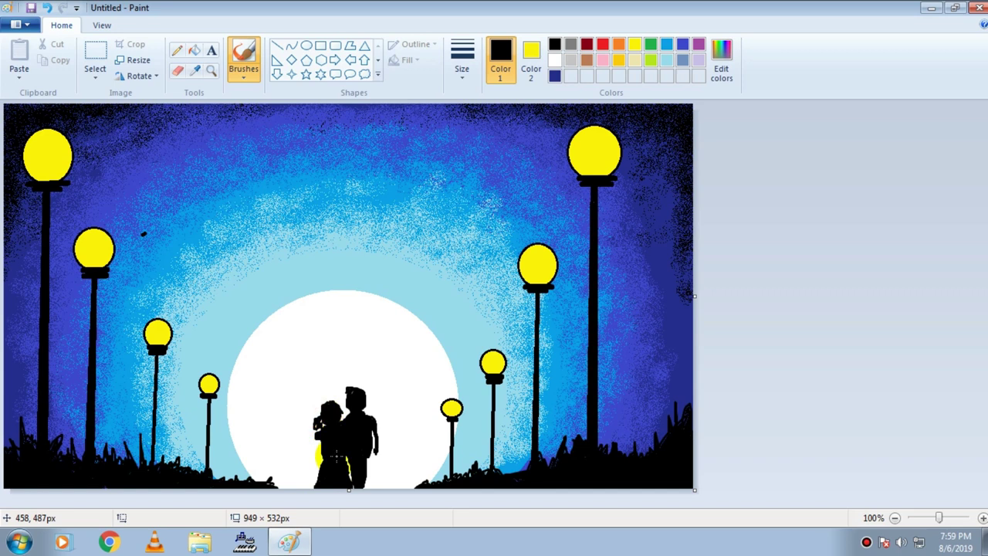
- Dot larger white stars across the whole sky with the brush, skipping the moon and lamps
click(554, 60)
click(243, 74)
click(242, 100)
click(462, 68)
click(473, 126)
click(84, 120)
click(135, 123)
click(136, 169)
click(104, 187)
click(152, 208)
click(203, 140)
click(274, 128)
click(276, 177)
click(231, 214)
click(199, 269)
click(365, 156)
click(368, 192)
click(435, 138)
click(487, 122)
click(513, 166)
click(627, 261)
click(652, 296)
click(681, 354)
click(144, 298)
click(111, 350)
click(58, 331)
click(61, 272)
click(89, 186)
click(23, 228)
click(21, 315)
click(148, 266)
click(484, 189)
click(510, 187)
click(487, 235)
click(548, 142)
click(586, 292)
click(614, 402)
click(664, 383)
click(656, 319)
- Scatter smaller white stars between the larger ones across the sky, down to the areas just above the grass
click(462, 57)
click(466, 129)
click(339, 156)
click(352, 126)
click(332, 127)
click(302, 154)
click(249, 140)
click(237, 119)
click(175, 119)
click(257, 261)
click(296, 246)
click(293, 205)
click(329, 190)
click(214, 320)
click(240, 311)
click(433, 276)
click(467, 264)
click(625, 221)
click(654, 210)
click(676, 194)
click(638, 173)
click(669, 131)
click(659, 120)
click(628, 114)
click(592, 112)
click(442, 111)
click(353, 120)
click(250, 125)
click(227, 133)
click(107, 207)
click(63, 294)
click(70, 306)
click(75, 294)
key(ctrl+z)
key(ctrl+z)
click(71, 297)
click(71, 290)
click(58, 325)
click(29, 294)
click(25, 267)
click(13, 256)
click(14, 206)
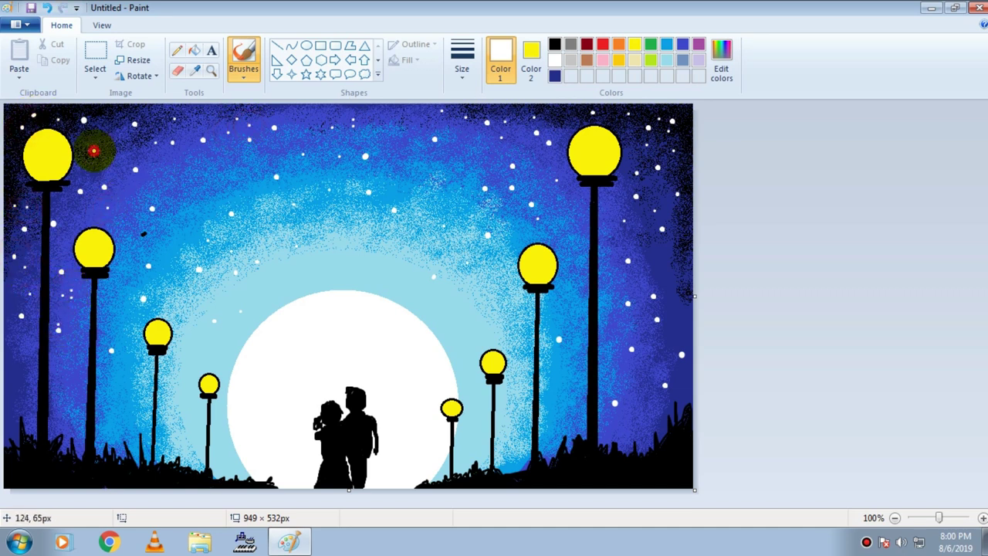
click(628, 404)
click(641, 383)
click(627, 370)
click(658, 356)
click(681, 327)
click(641, 413)
click(121, 418)
click(116, 384)
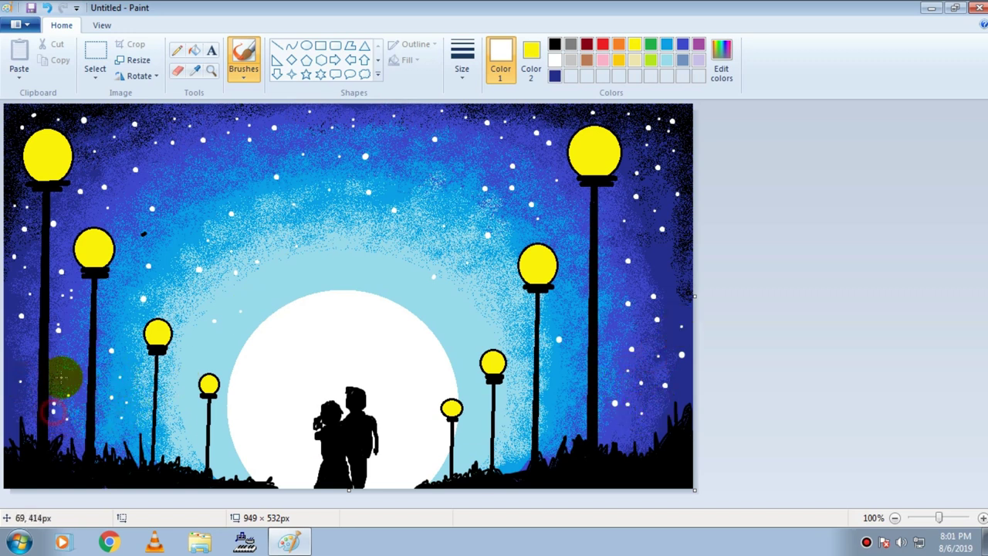
click(111, 155)
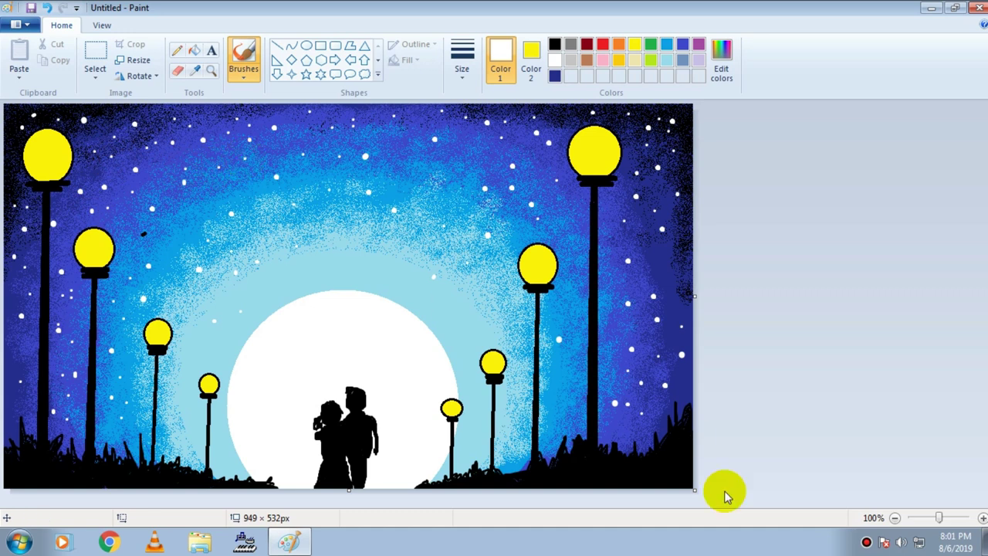
- Add thin white highlights to the grass blades and thin yellow highlights to the couple's silhouettes
click(463, 68)
click(474, 116)
drag(675, 402, 675, 426)
drag(686, 437, 689, 407)
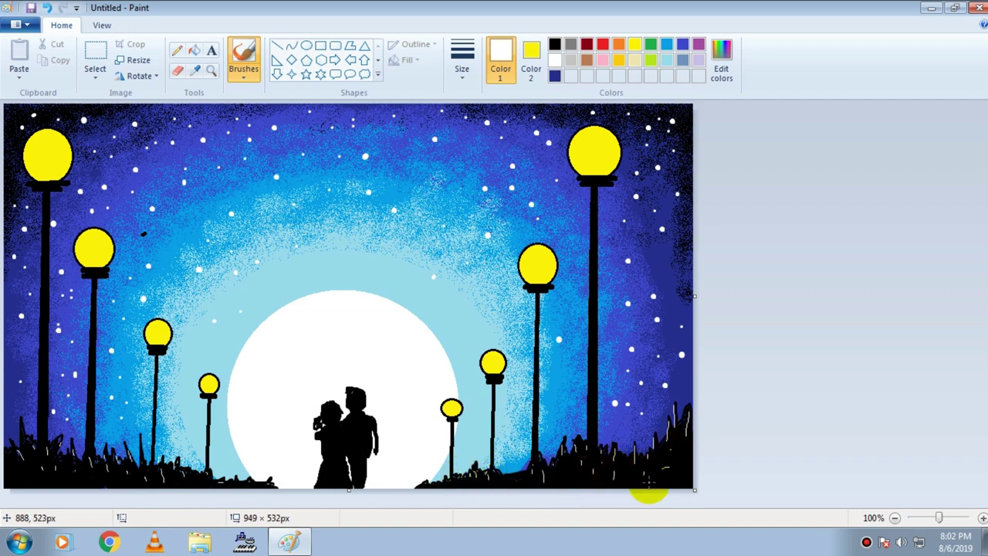
click(635, 44)
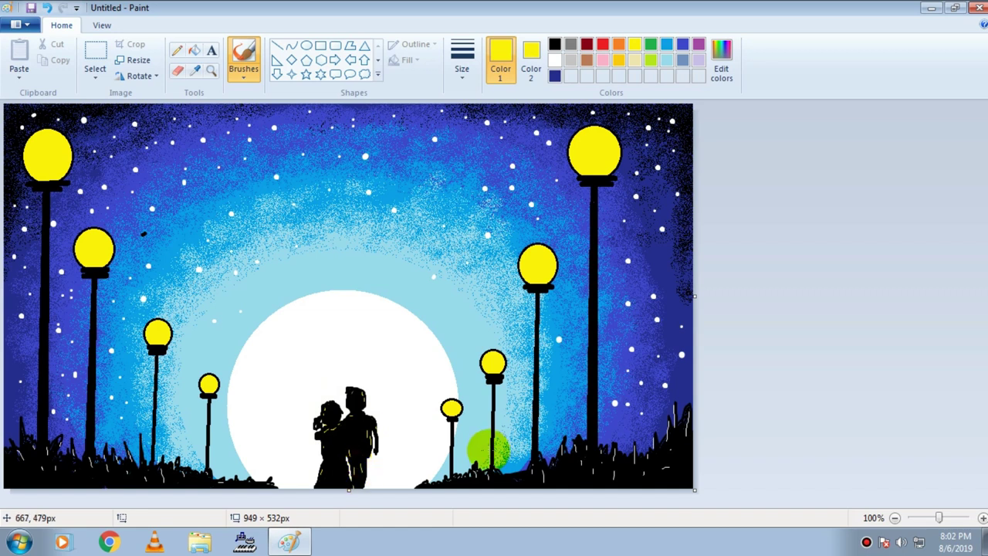
- Spray a speckled yellow glow with the airbrush around the two tallest lamps on the right side of the scene
click(247, 66)
click(462, 60)
mouse_move(570, 129)
mouse_down()
mouse_move(609, 110)
mouse_move(638, 146)
mouse_move(564, 130)
mouse_move(565, 177)
mouse_up()
drag(626, 172, 633, 165)
drag(561, 247, 570, 279)
drag(517, 245, 517, 270)
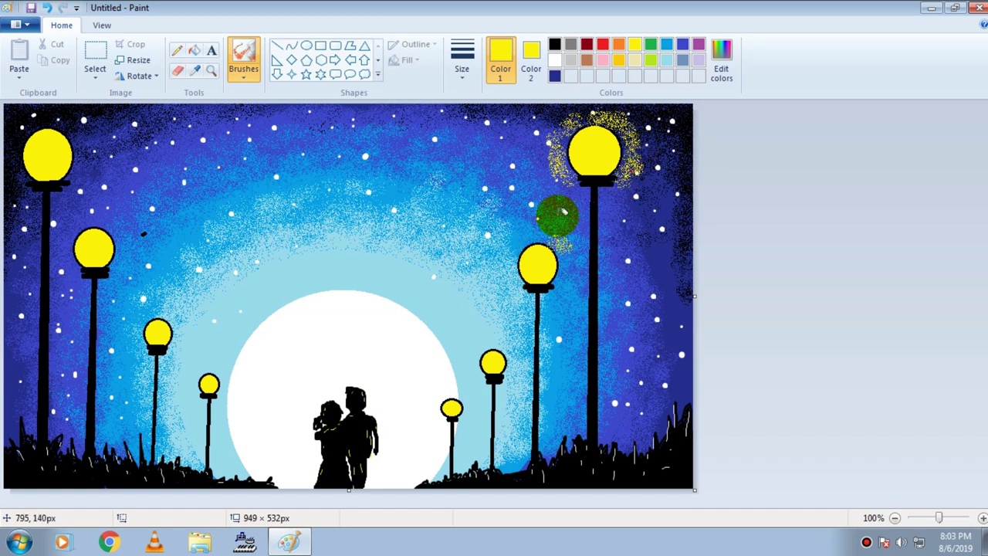
drag(525, 235, 565, 264)
- Spray the same yellow glow around the four left-side lamps and the two smallest right-side lamps
mouse_move(76, 133)
mouse_down()
mouse_move(80, 178)
mouse_move(64, 121)
mouse_move(32, 117)
mouse_up()
mouse_move(13, 176)
mouse_down()
mouse_move(70, 195)
mouse_move(81, 150)
mouse_move(14, 126)
mouse_move(91, 214)
mouse_move(118, 222)
mouse_move(126, 251)
mouse_up()
drag(77, 228, 66, 240)
drag(142, 322, 179, 336)
drag(191, 380, 195, 377)
mouse_move(446, 403)
mouse_down()
mouse_move(470, 360)
mouse_move(520, 362)
mouse_up()
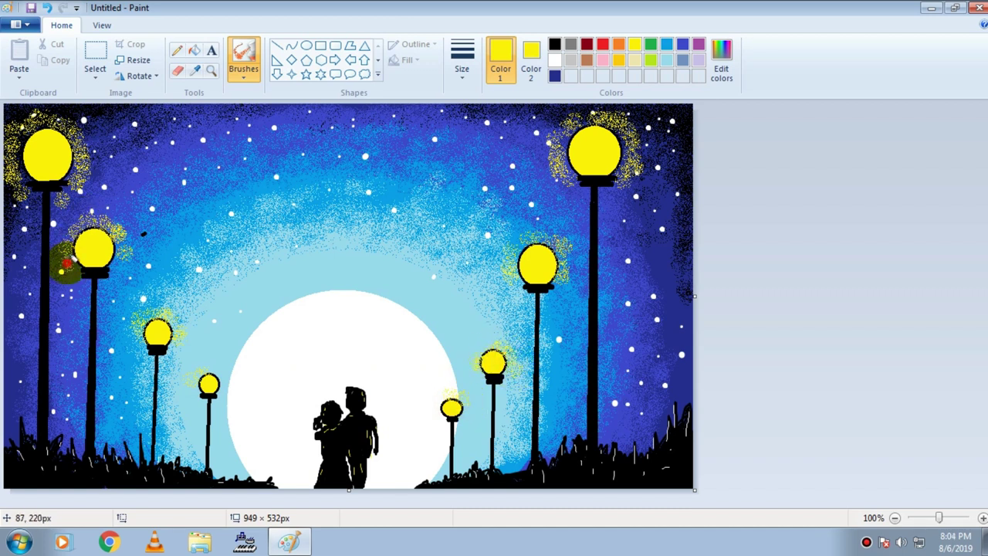
- Touch up the sky around the glow of the left-side lamps with dark blue, black and indigo spray
click(634, 60)
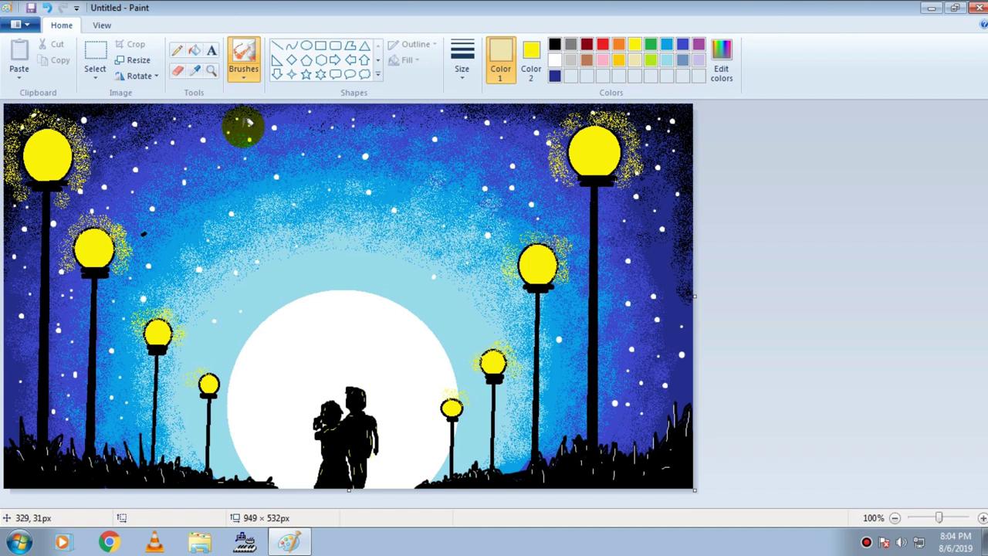
click(555, 76)
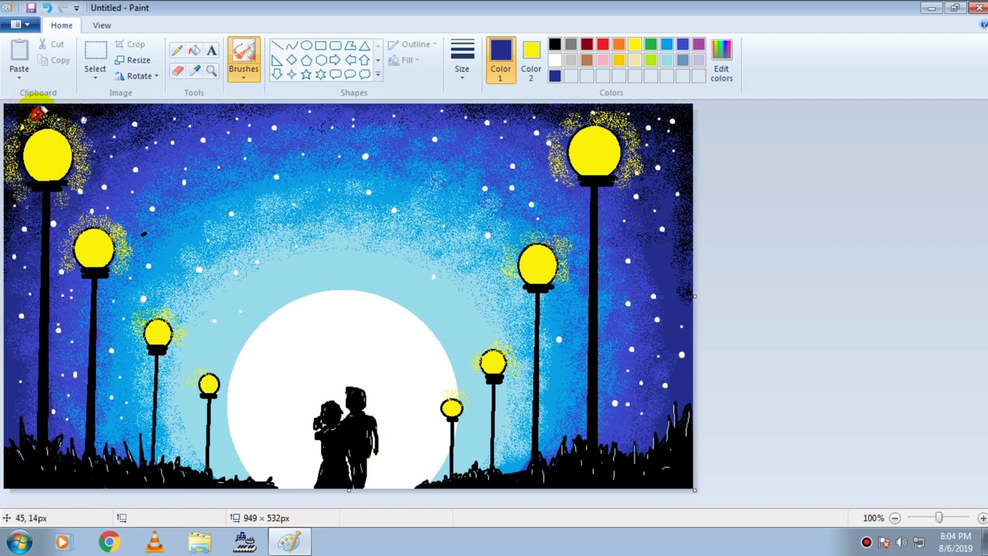
click(554, 44)
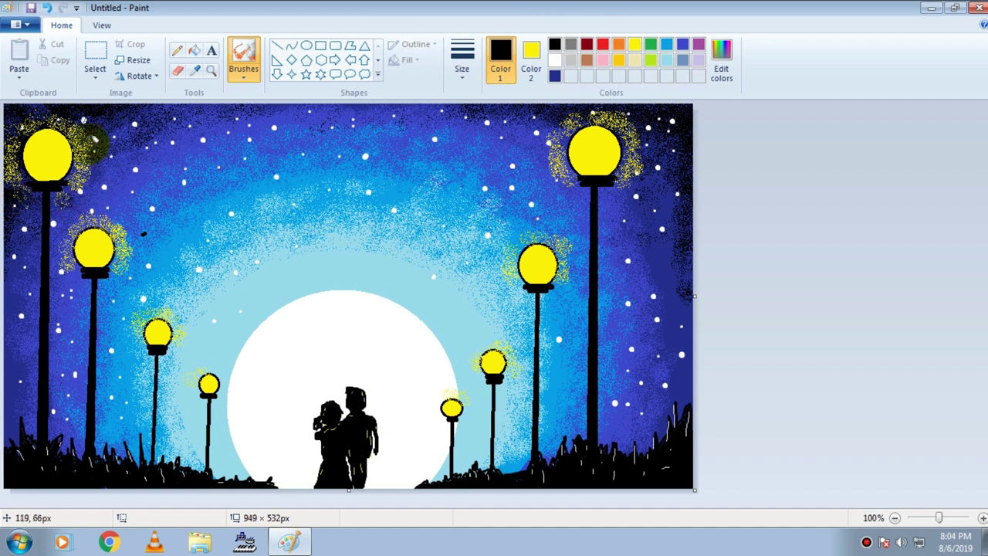
click(682, 44)
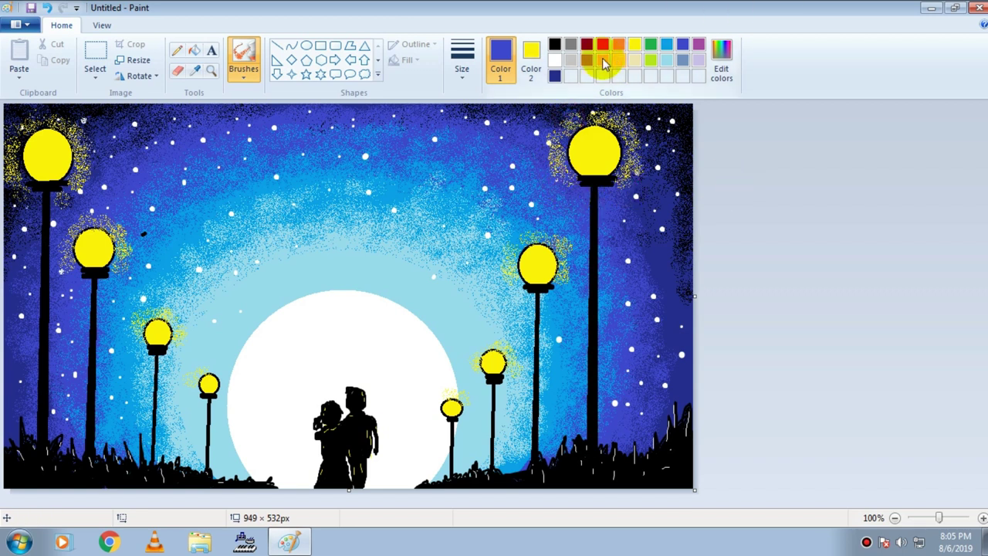
- Draw thin straight yellow lines across the black collars of the tallest lamp on each side
click(634, 44)
click(276, 47)
click(461, 57)
click(504, 132)
drag(580, 178, 608, 177)
key(ctrl+z)
click(461, 68)
click(480, 111)
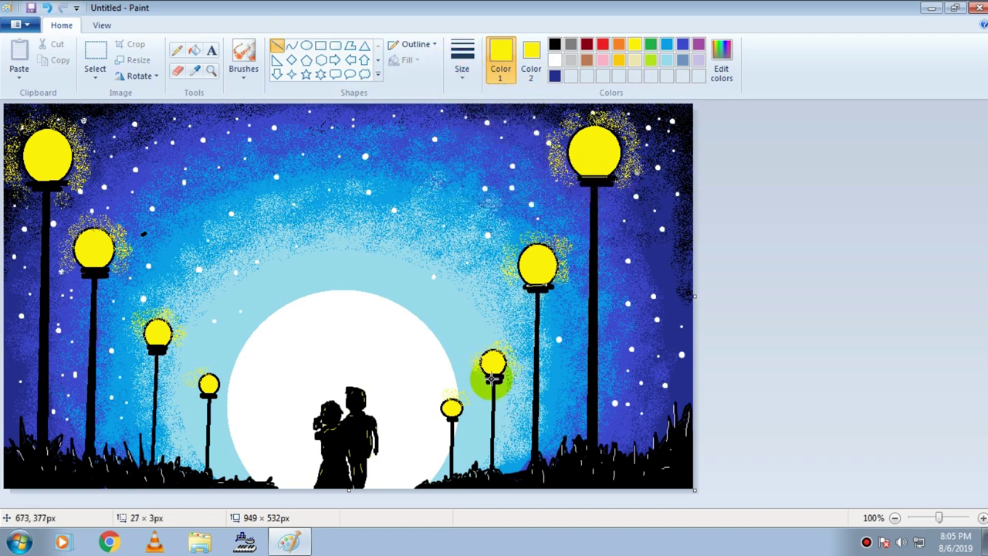
drag(27, 183, 37, 183)
drag(584, 182, 609, 182)
drag(32, 186, 58, 187)
- Draw thin yellow highlight lines across the collars of the smaller lamps on both sides
drag(84, 271, 103, 271)
drag(531, 290, 541, 291)
drag(88, 275, 101, 275)
mouse_move(152, 346)
mouse_down()
mouse_move(162, 344)
mouse_move(154, 347)
mouse_up()
drag(473, 381, 501, 382)
drag(204, 394, 215, 396)
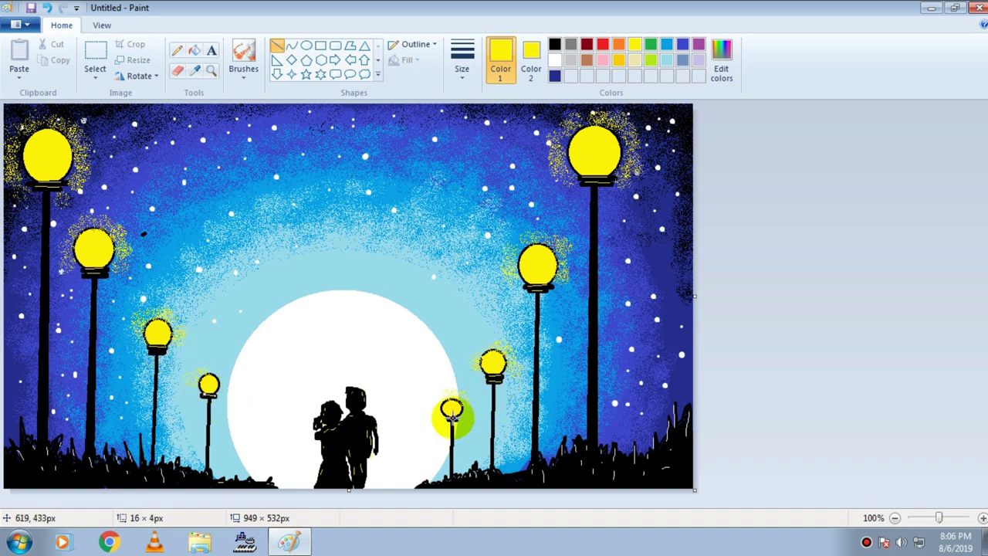
- Draw thin straight white highlight lines down the four lamp posts on the left side of the scene
click(554, 60)
drag(48, 193, 47, 443)
drag(94, 278, 92, 463)
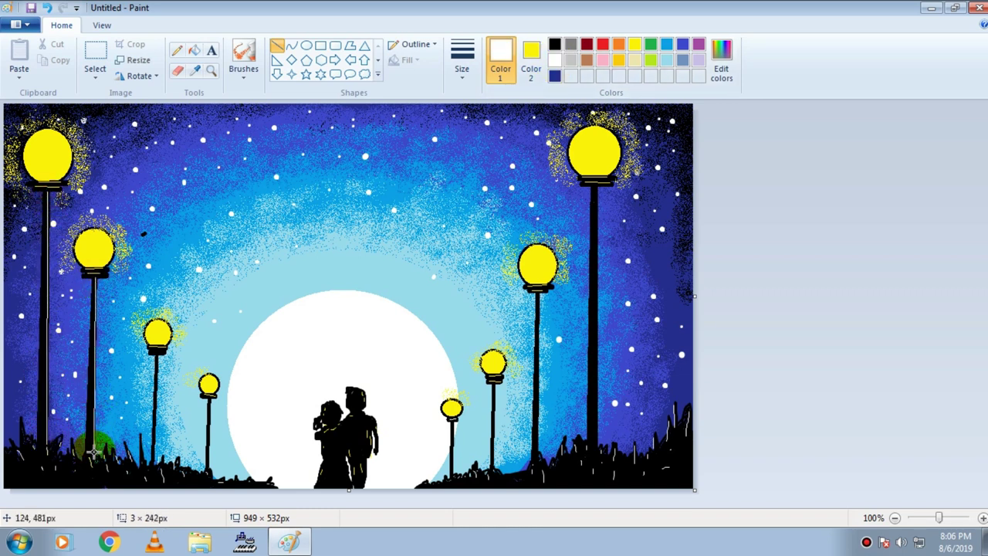
drag(157, 352, 154, 462)
drag(209, 393, 209, 459)
- Draw thin white highlight lines down the four lamp posts on the right side of the scene
drag(593, 185, 587, 460)
drag(534, 295, 533, 466)
drag(493, 382, 492, 467)
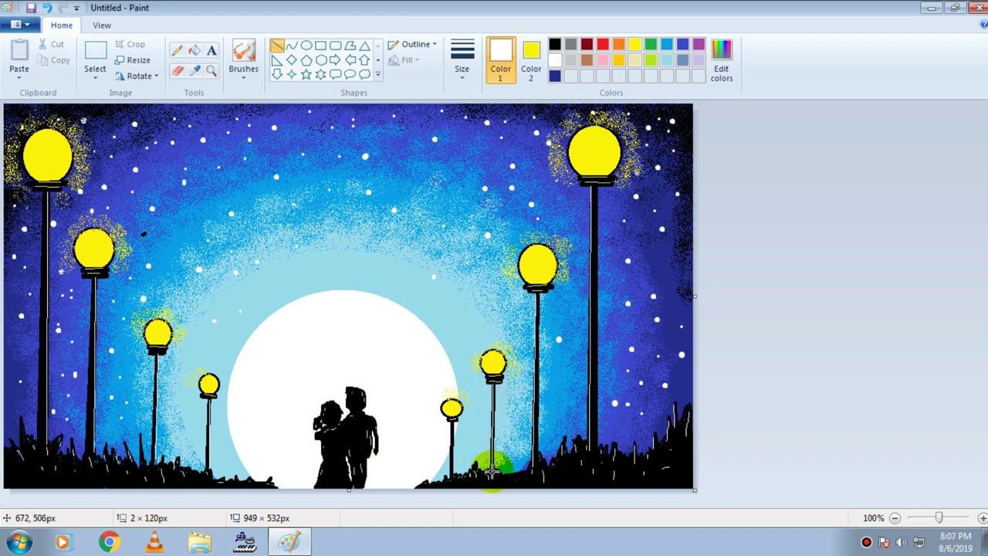
drag(451, 421, 451, 466)
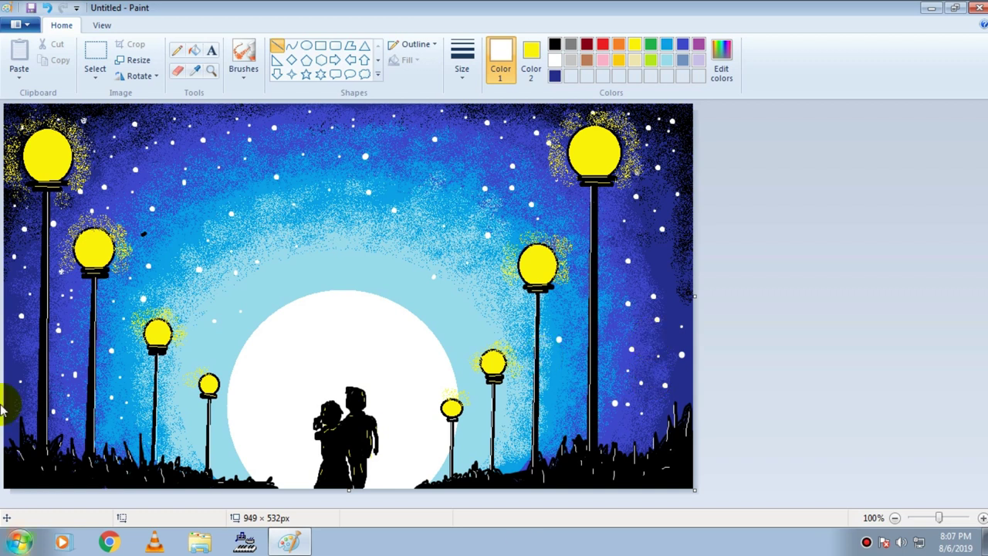
click(211, 51)
click(594, 466)
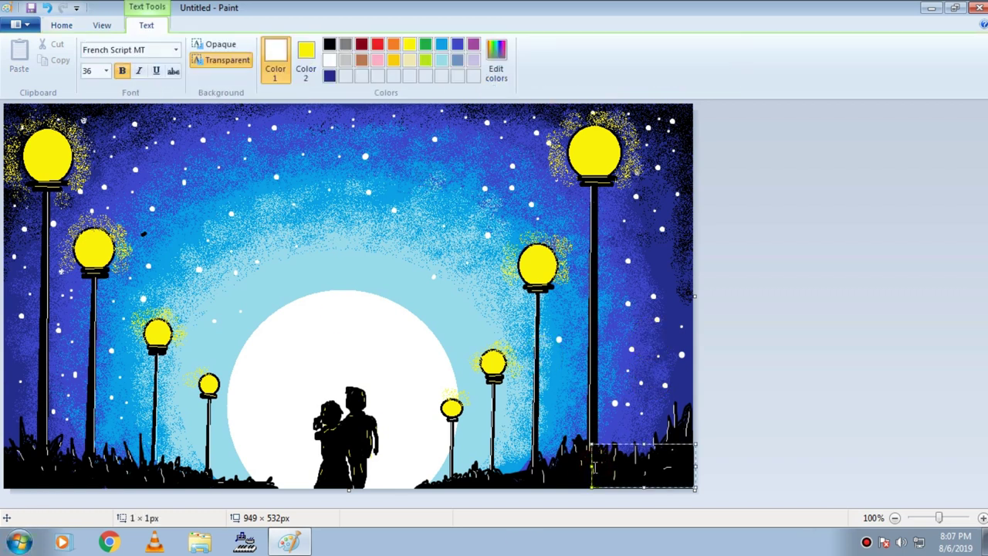
text(Bi)
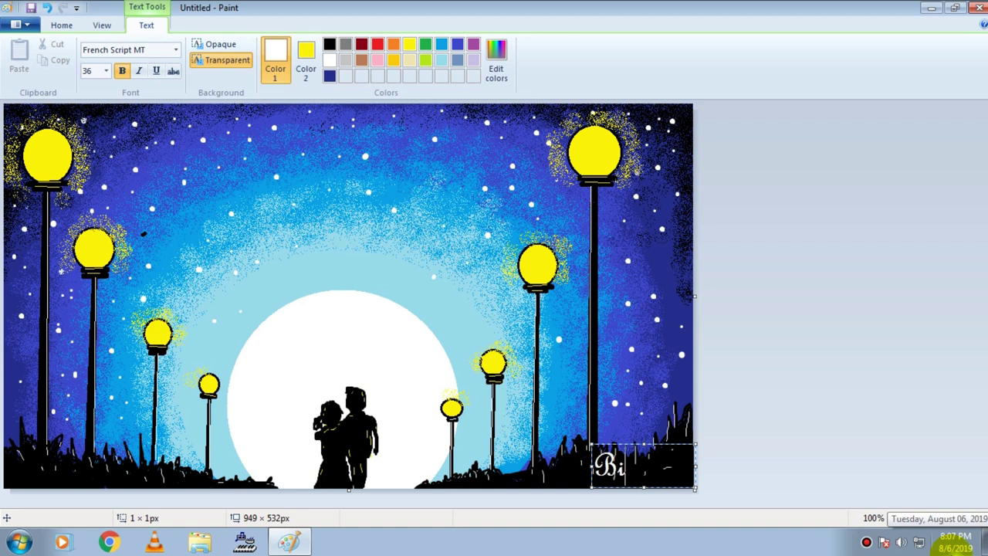
text(pu)
drag(643, 487, 643, 479)
key(ctrl+z)
click(757, 428)
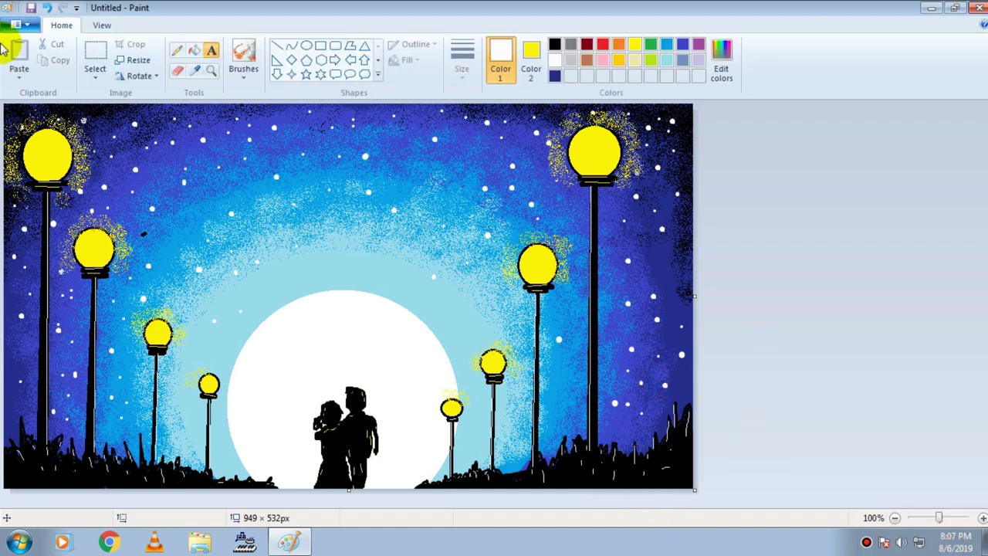
- Frame the painting with an unfilled rectangle, about 944 × 526 px, with a white outline along the canvas edges
click(324, 45)
click(459, 60)
click(531, 59)
click(618, 44)
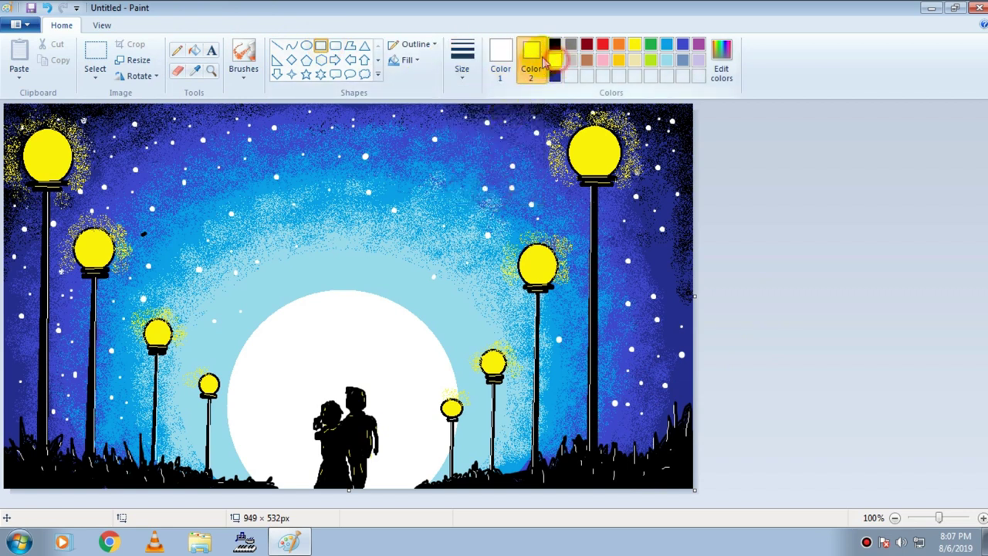
click(416, 44)
click(407, 60)
click(431, 95)
drag(7, 108, 691, 485)
drag(348, 107, 349, 105)
drag(344, 485, 344, 488)
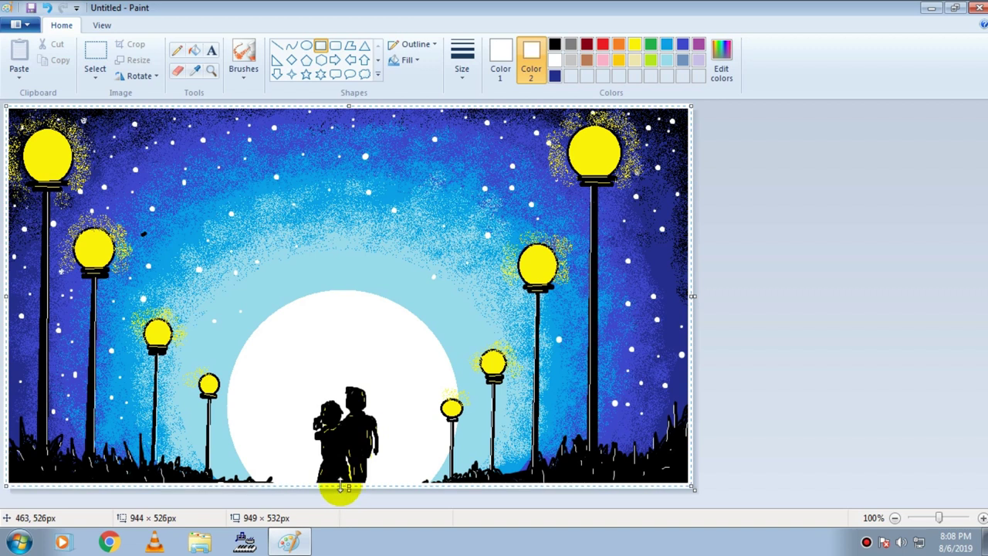
- Sign the painting with the artist's name in white bold French Script MT, size 36, over the grass in its lower-right corner
click(211, 50)
click(590, 435)
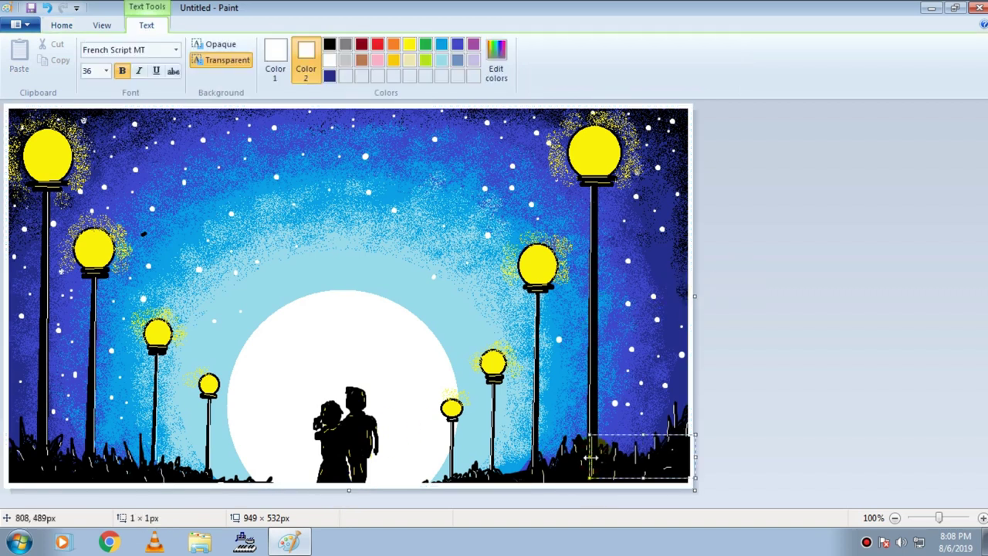
text(Bipu)
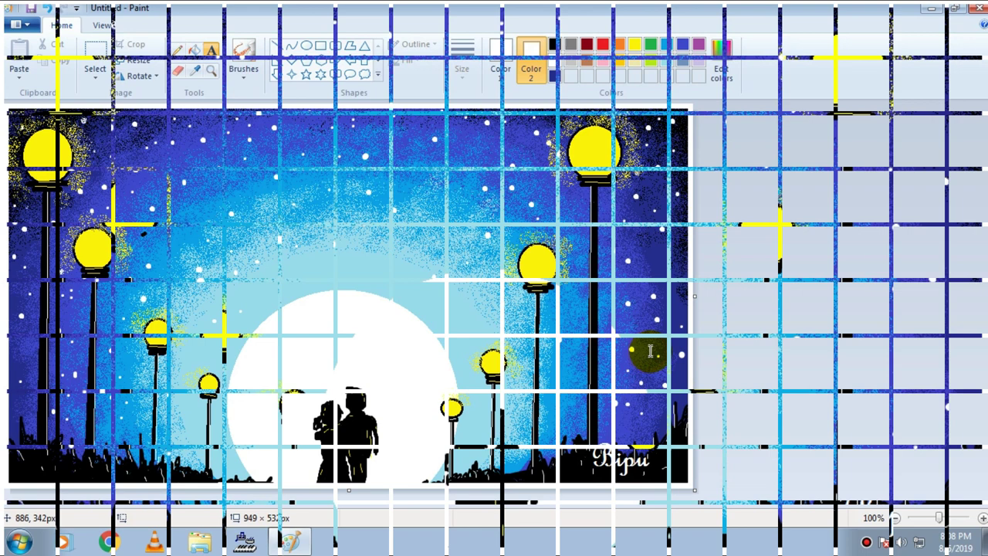